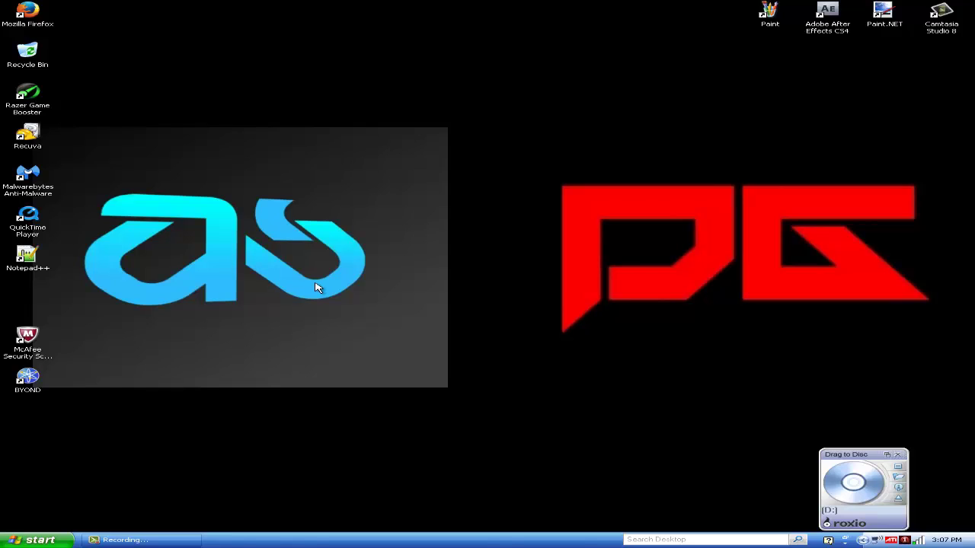
- Briefly launch and close Google Chrome, then open the Windows Phone in Explorer to view its files
{"action": "left_click", "coordinate": [34, 540]}
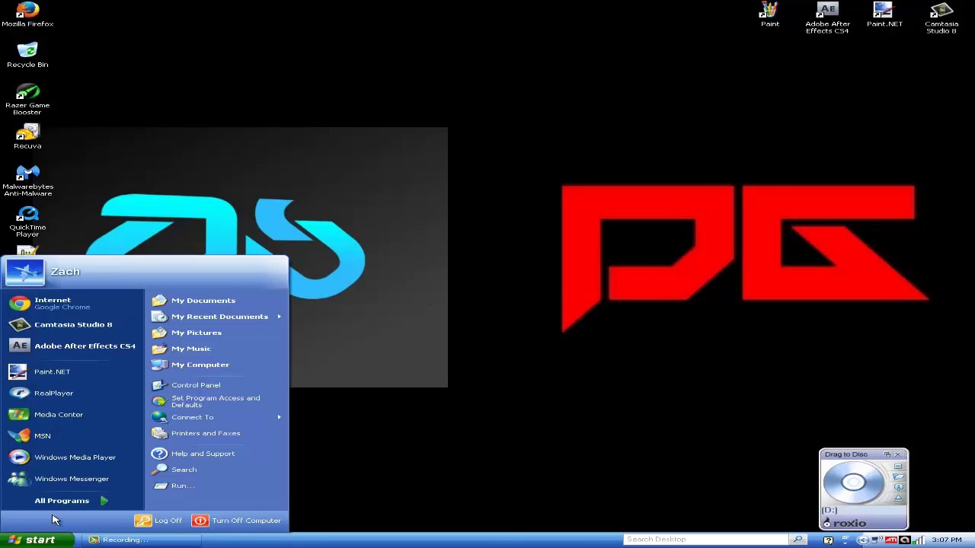
{"action": "left_click", "coordinate": [84, 303]}
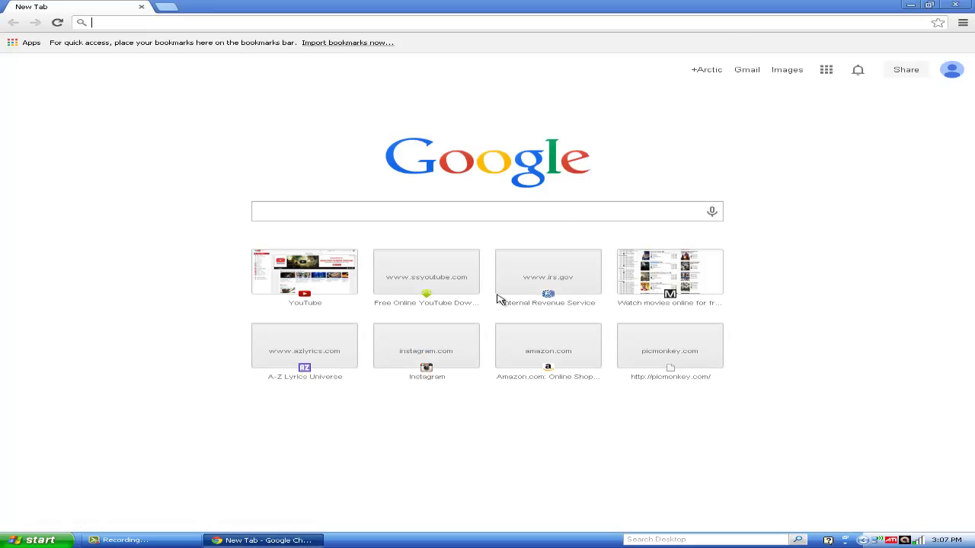
{"action": "left_click", "coordinate": [964, 5]}
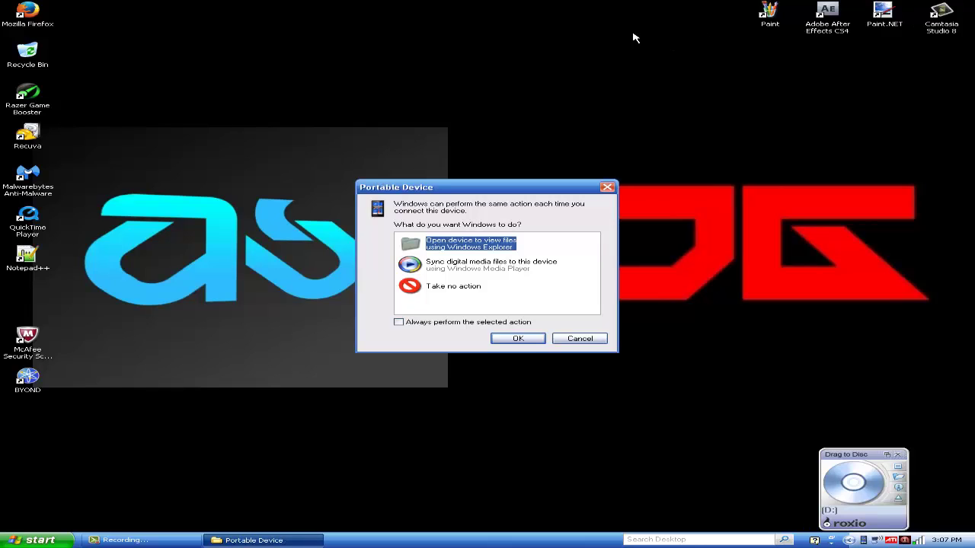
{"action": "left_click", "coordinate": [516, 340]}
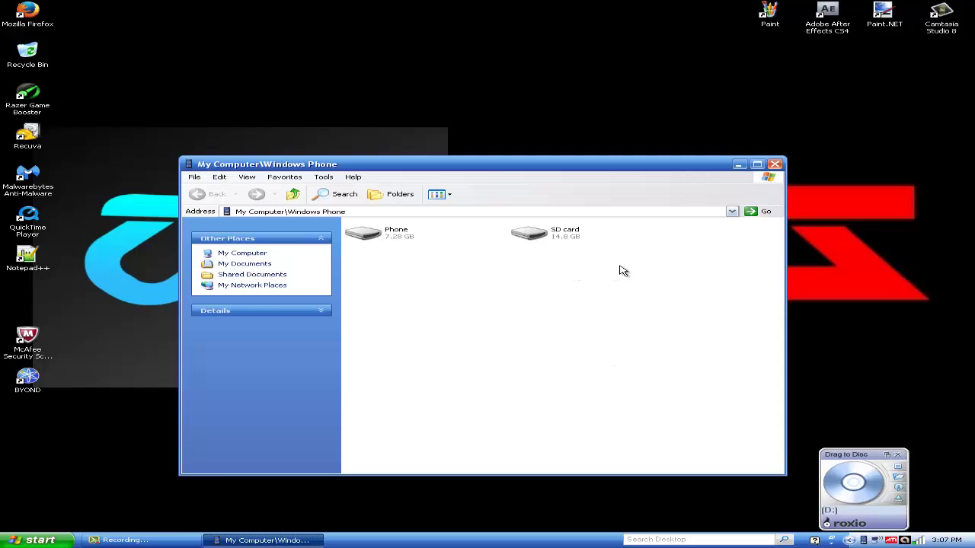
- Open the SD card's Music folder on the phone after briefly entering Phone storage
{"action": "double_click", "coordinate": [394, 245]}
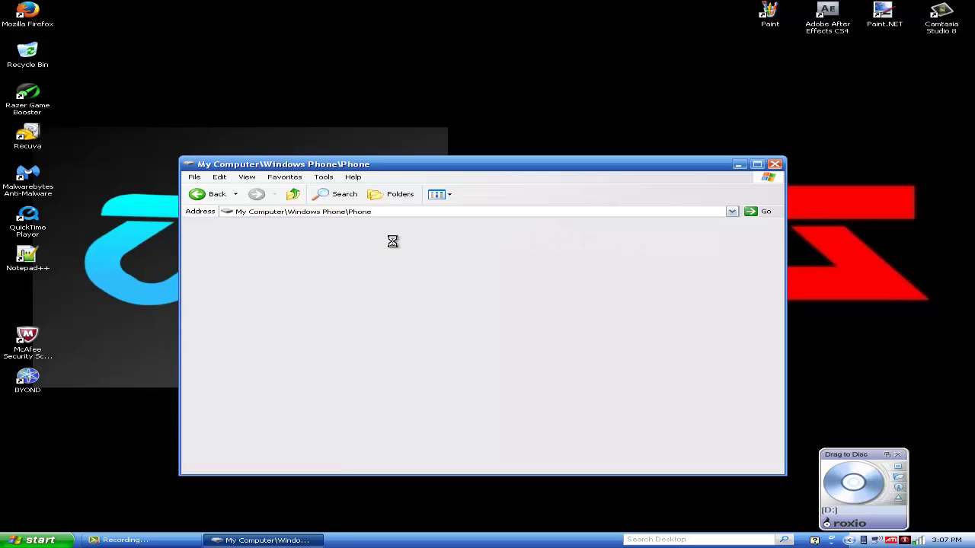
{"action": "left_click", "coordinate": [214, 195]}
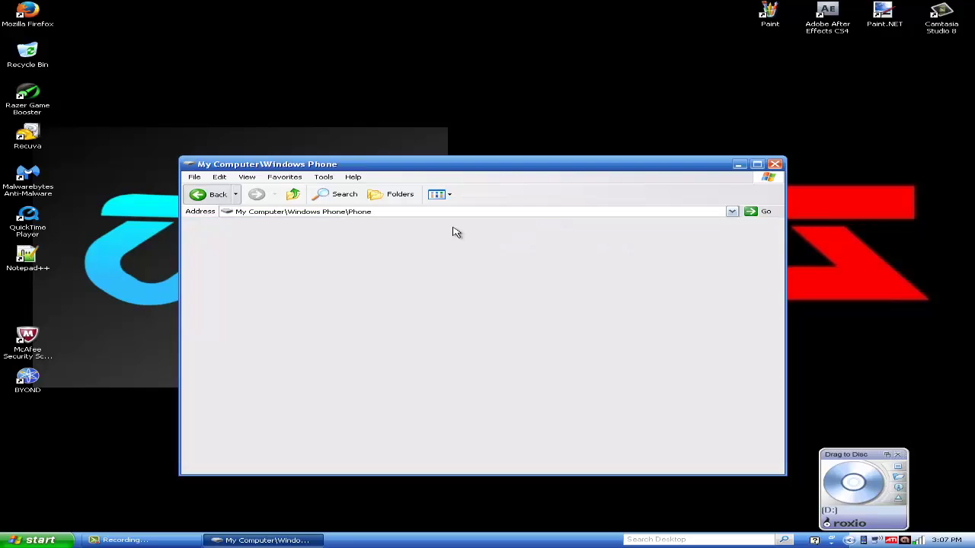
{"action": "double_click", "coordinate": [520, 237]}
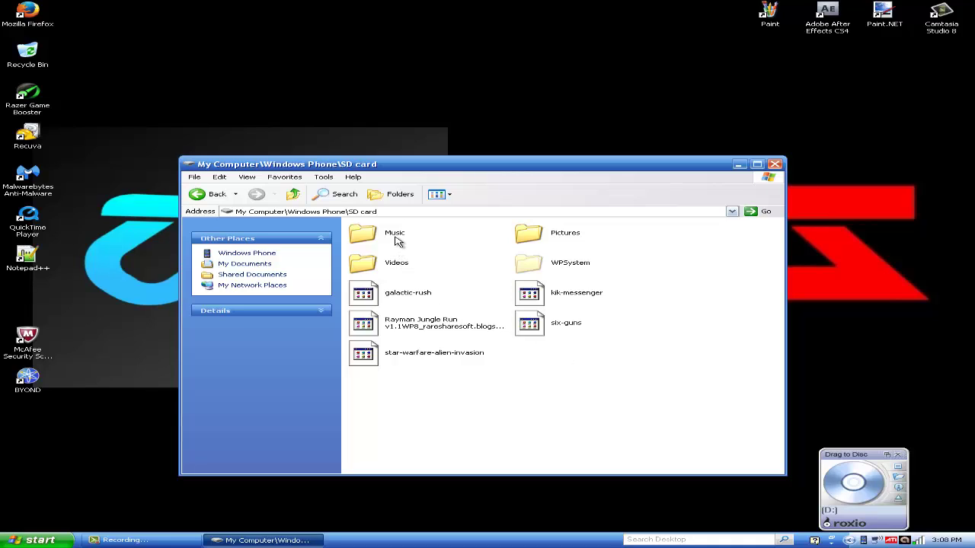
{"action": "double_click", "coordinate": [400, 236]}
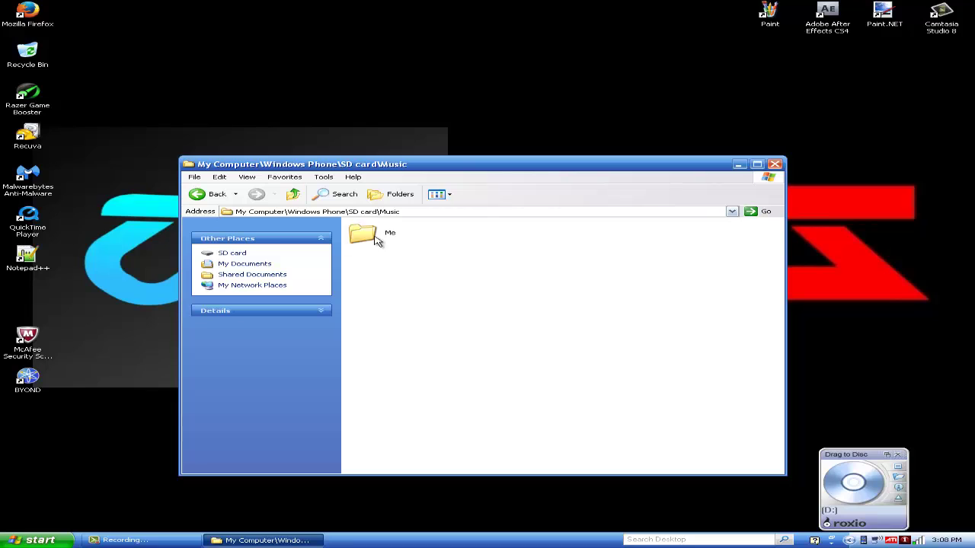
- Browse into the Me folder and back to SD card\Music, then bring up the Start menu
{"action": "double_click", "coordinate": [376, 241]}
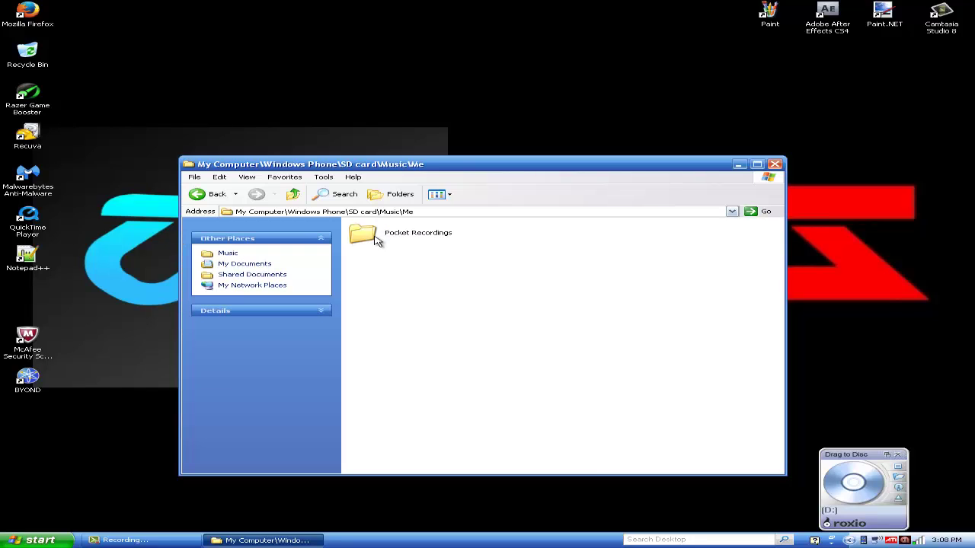
{"action": "left_click", "coordinate": [200, 195]}
{"action": "left_click", "coordinate": [200, 195]}
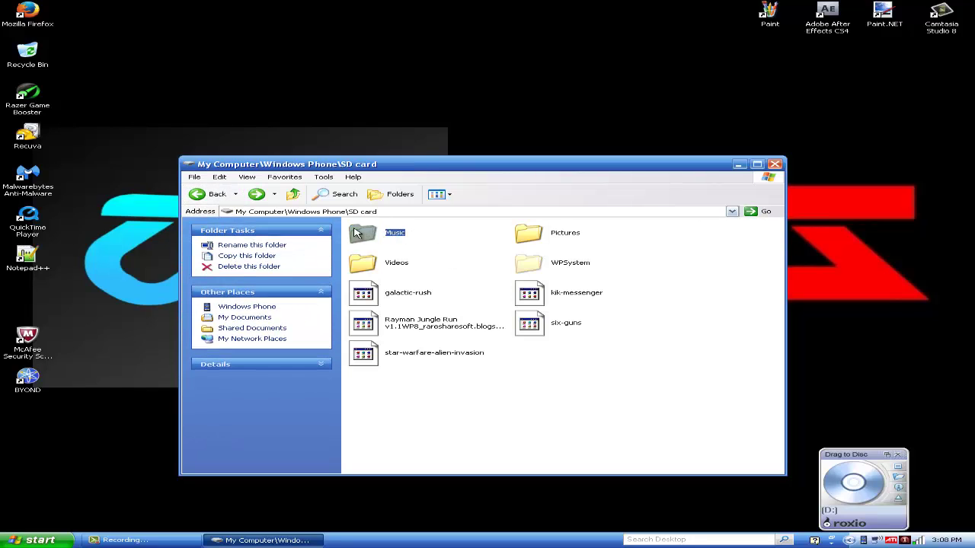
{"action": "double_click", "coordinate": [369, 232]}
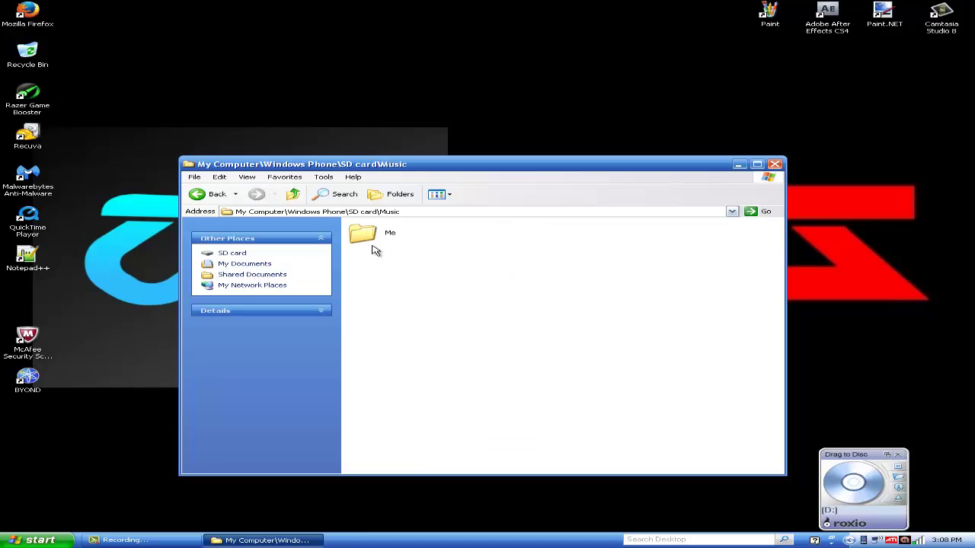
{"action": "double_click", "coordinate": [385, 241]}
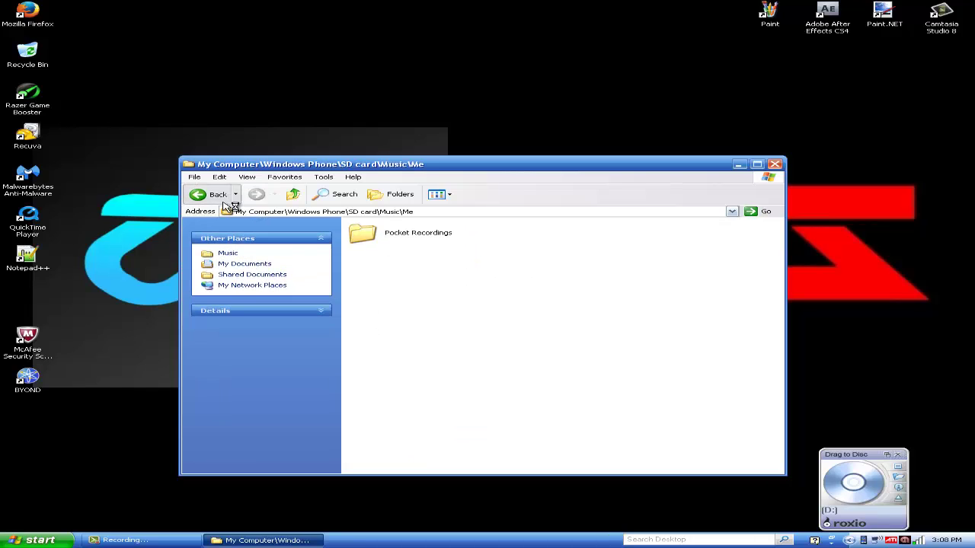
{"action": "left_click", "coordinate": [214, 195]}
{"action": "right_click", "coordinate": [495, 291]}
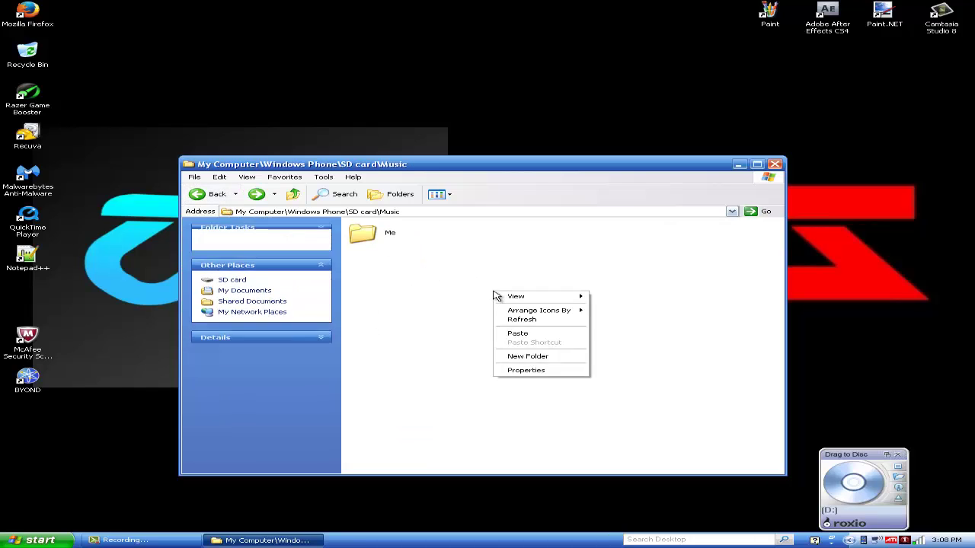
{"action": "left_click", "coordinate": [412, 308]}
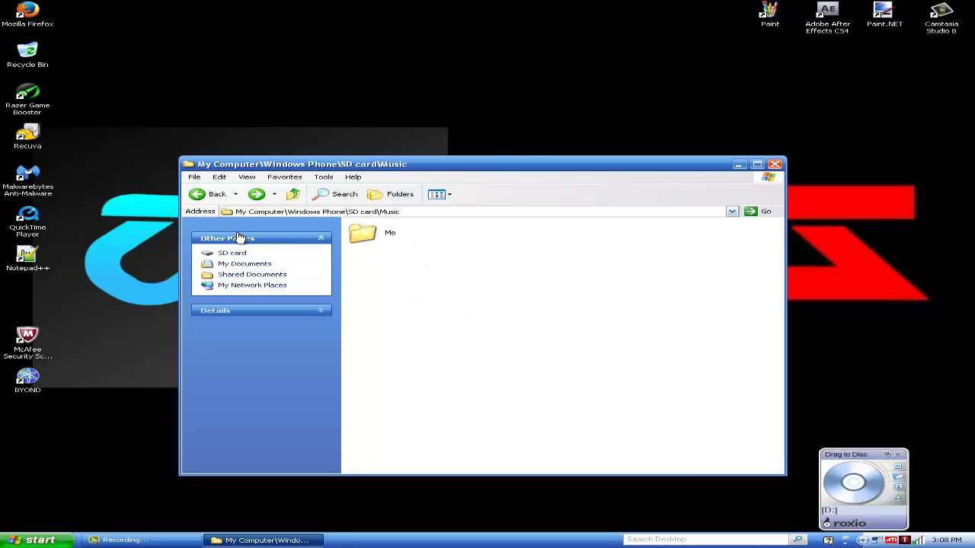
{"action": "left_click", "coordinate": [30, 540]}
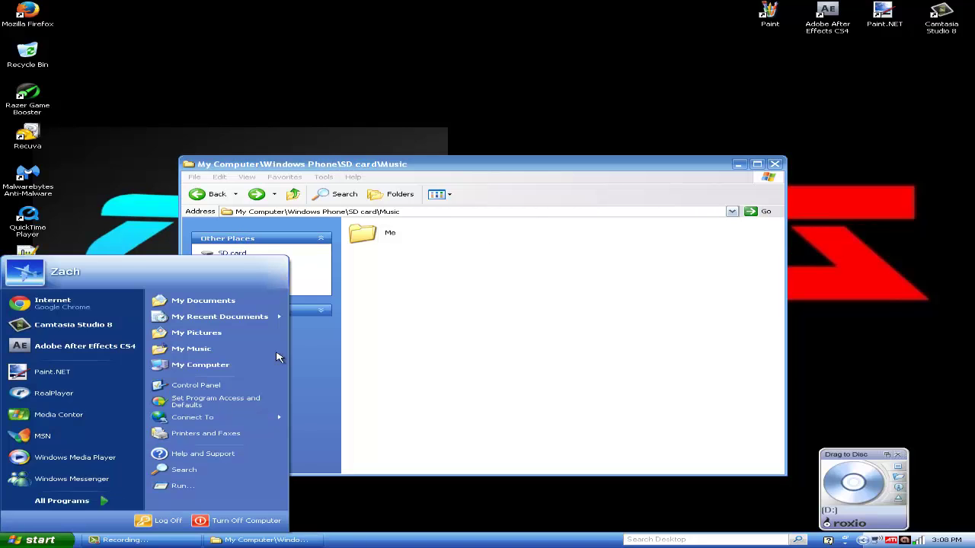
- Open My Documents\Music on the PC, showing its MP3 tracks
{"action": "left_click", "coordinate": [174, 303]}
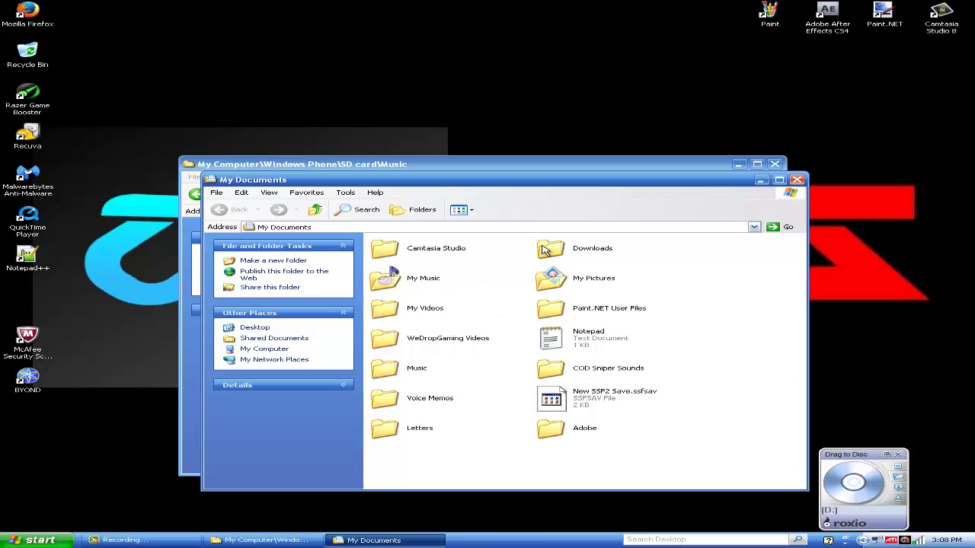
{"action": "double_click", "coordinate": [417, 369]}
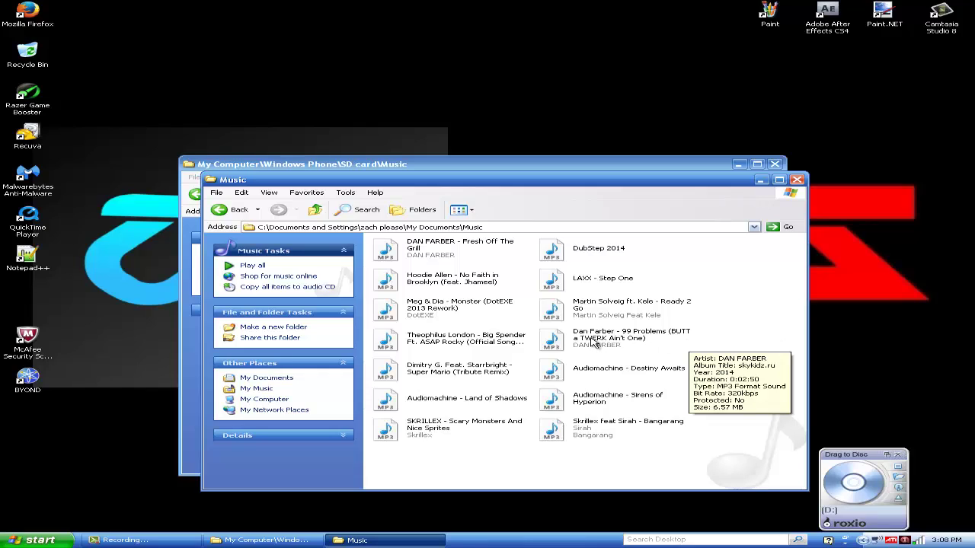
- Copy Dan Farber's '99 Problems' MP3 and paste it into SD card\Music
{"action": "left_click", "coordinate": [592, 339]}
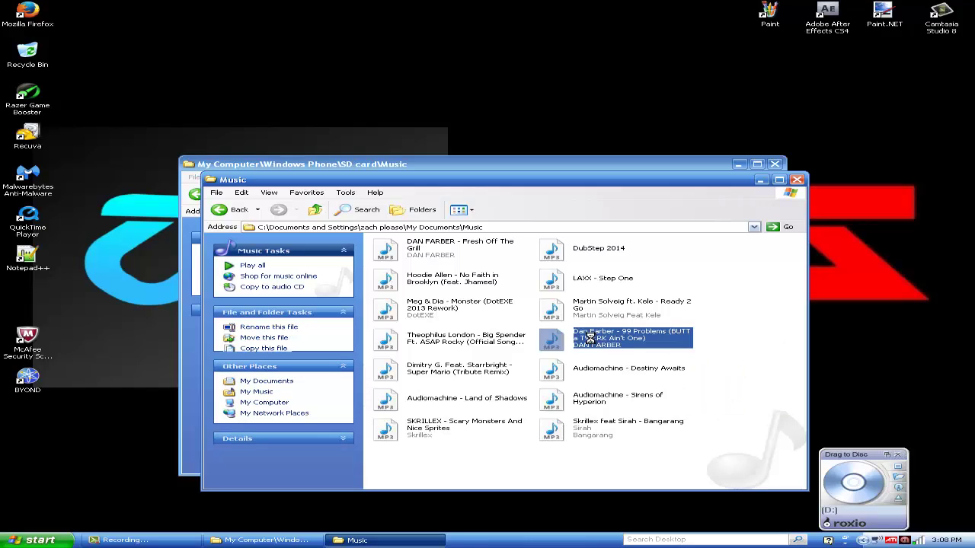
{"action": "right_click", "coordinate": [592, 339]}
{"action": "left_click", "coordinate": [668, 492]}
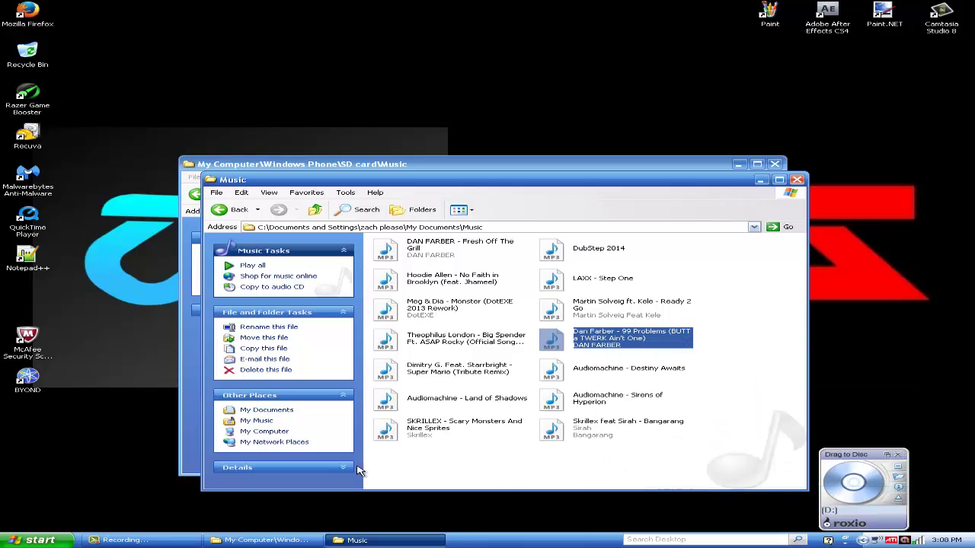
{"action": "left_click", "coordinate": [293, 539]}
{"action": "right_click", "coordinate": [552, 282]}
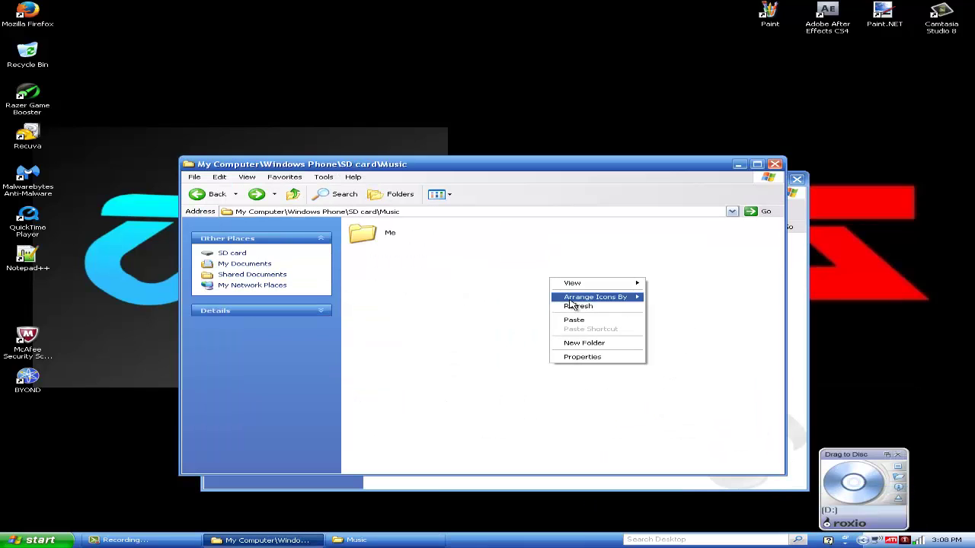
{"action": "left_click", "coordinate": [585, 321]}
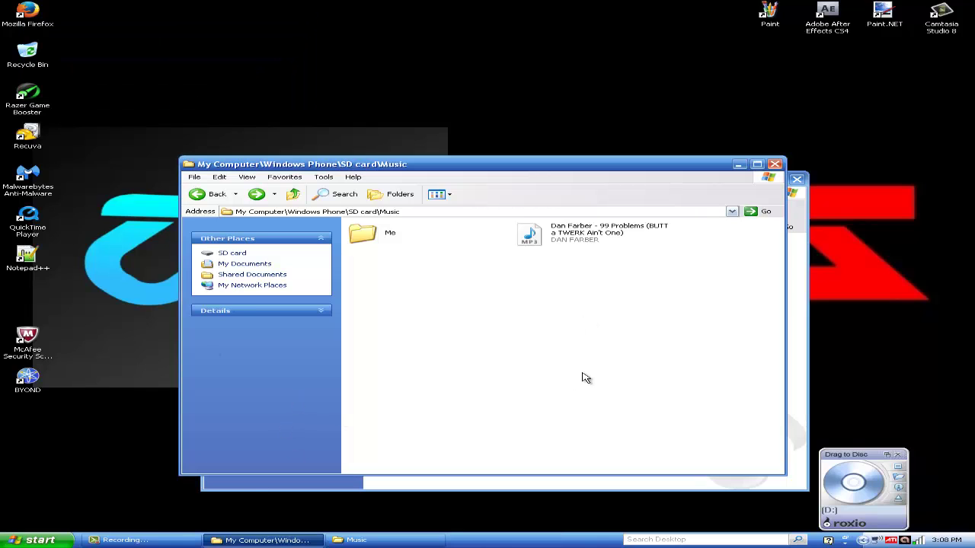
- Copy Dimitry G.'s 'Super Mario (Tribute Remix)' MP3 and paste it into SD card\Music
{"action": "left_click", "coordinate": [428, 541]}
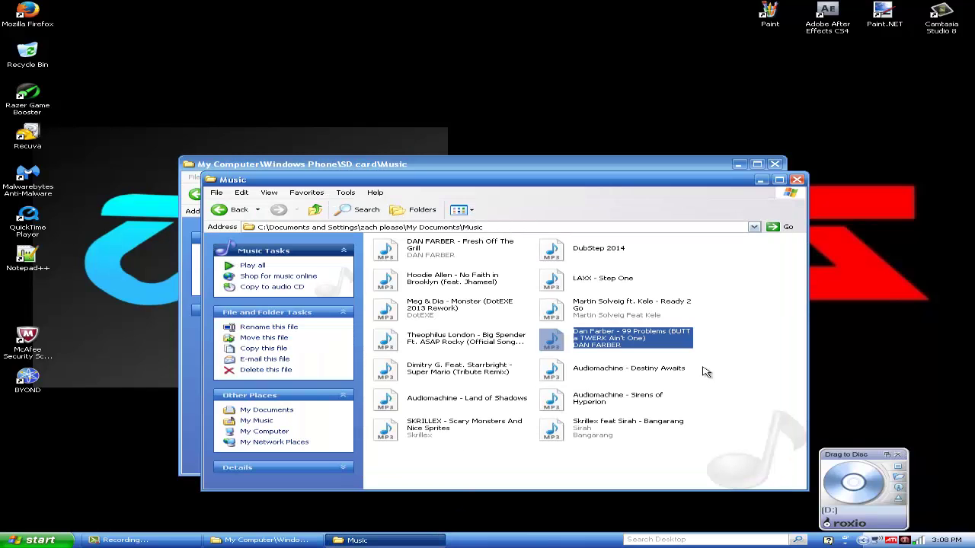
{"action": "left_click", "coordinate": [743, 361]}
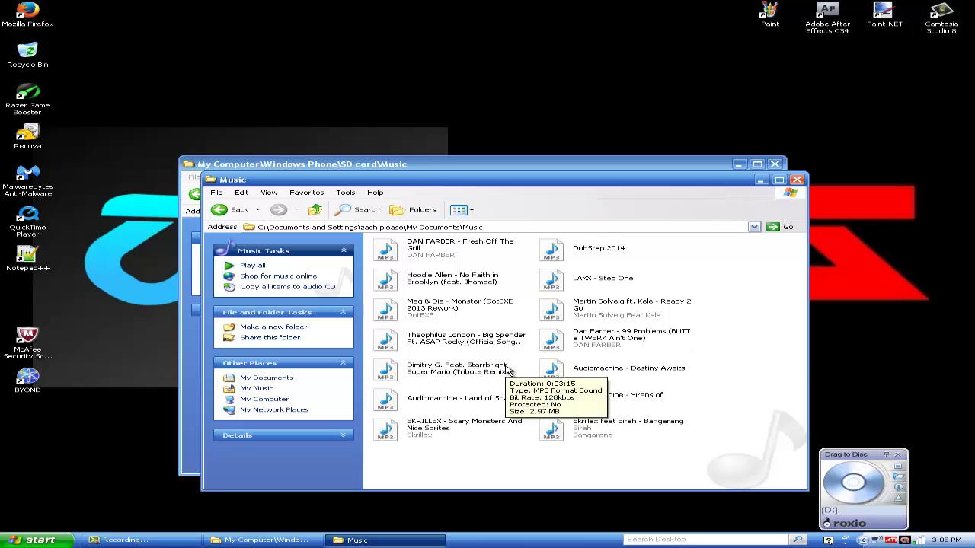
{"action": "right_click", "coordinate": [508, 370]}
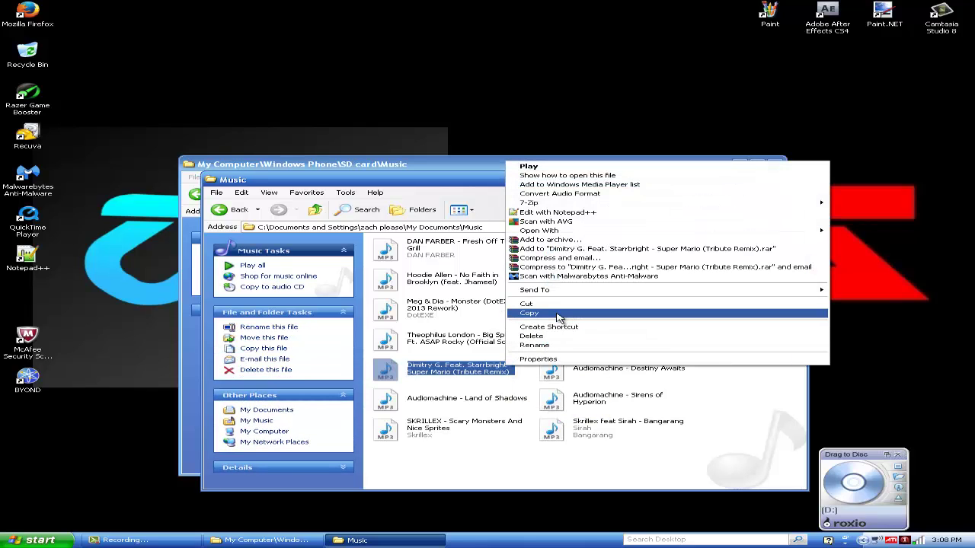
{"action": "left_click", "coordinate": [558, 318]}
{"action": "left_click", "coordinate": [263, 541]}
{"action": "right_click", "coordinate": [496, 405]}
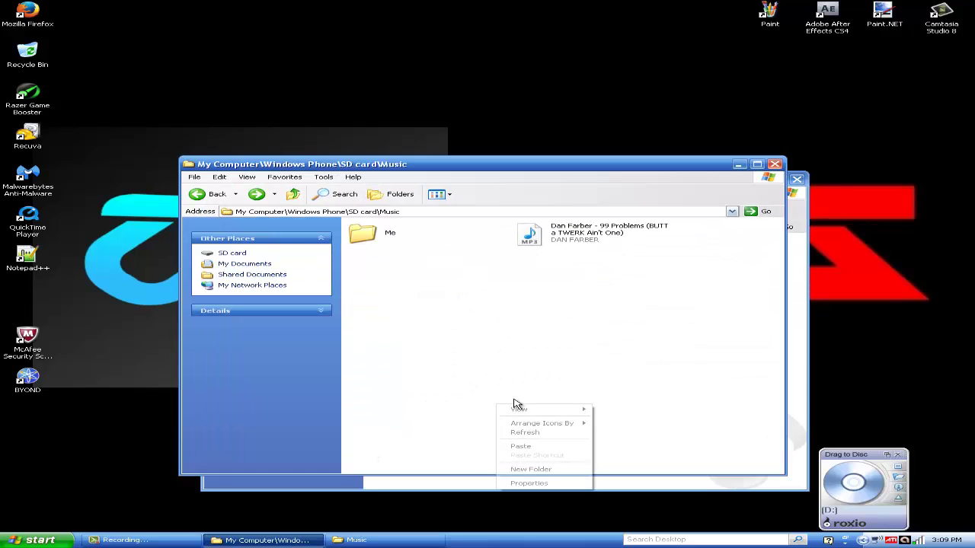
{"action": "left_click", "coordinate": [518, 447]}
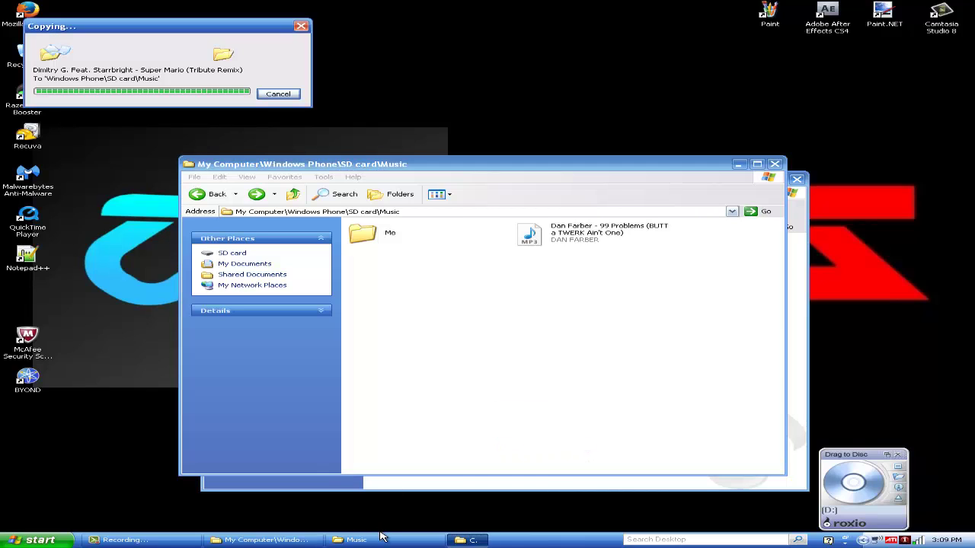
{"action": "left_click", "coordinate": [385, 537]}
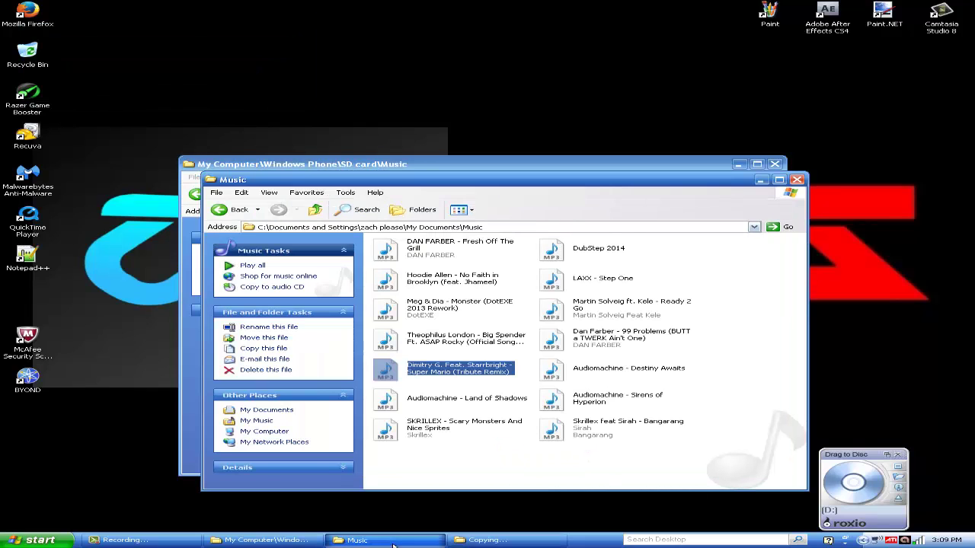
- Copy Audiomachine's 'Destiny Awaits' and paste it into the SD card Music folder
{"action": "right_click", "coordinate": [596, 381]}
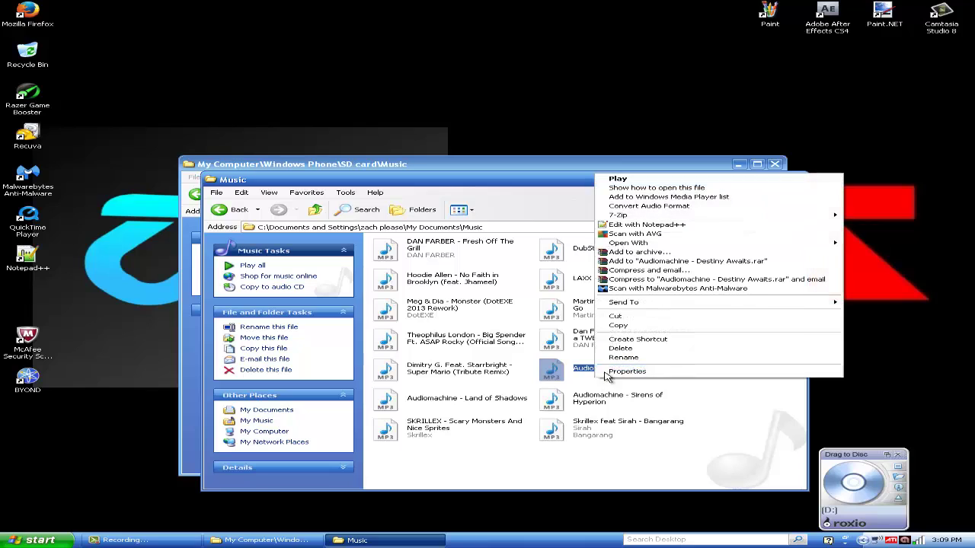
{"action": "left_click", "coordinate": [617, 326]}
{"action": "left_click", "coordinate": [305, 540]}
{"action": "right_click", "coordinate": [533, 352]}
{"action": "left_click", "coordinate": [563, 392]}
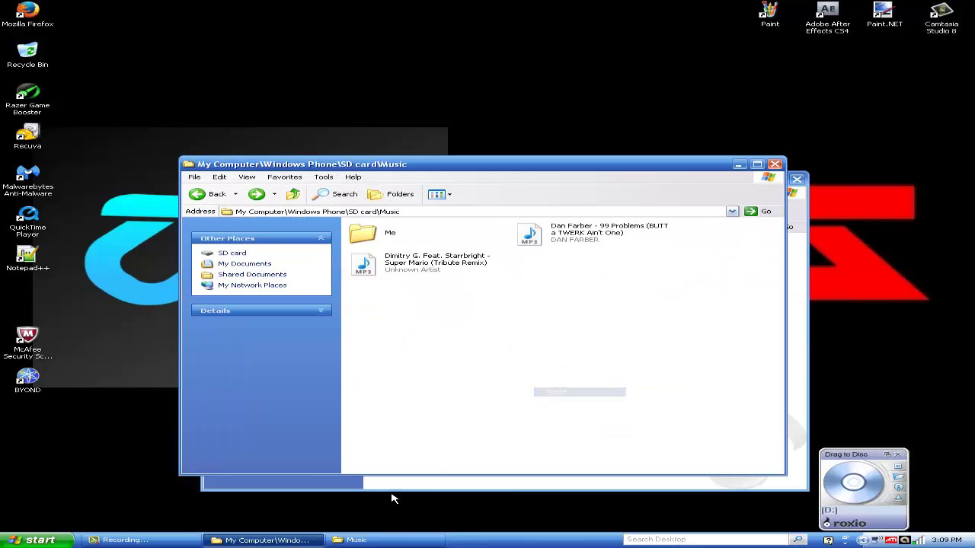
- Copy 'Land of Shadows' and paste it into the SD card Music folder
{"action": "left_click", "coordinate": [388, 540]}
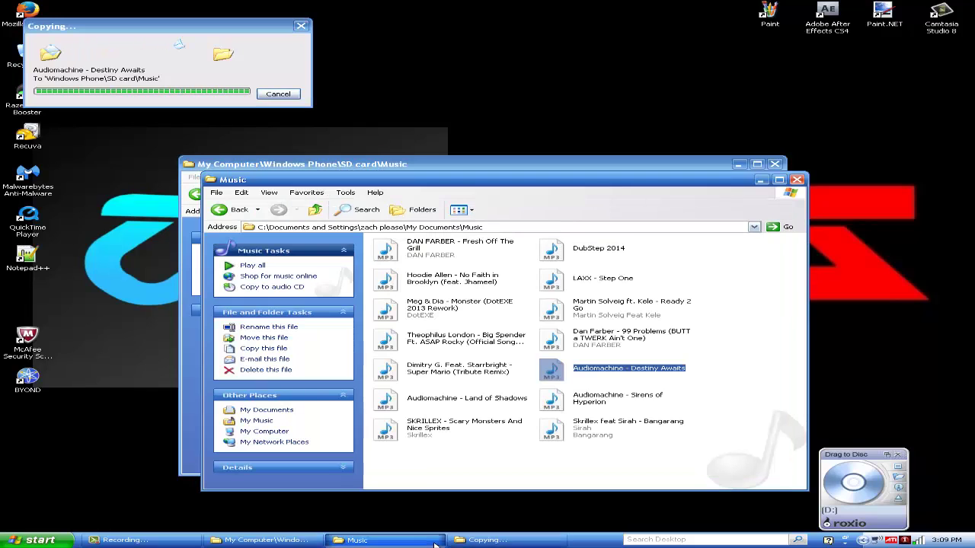
{"action": "right_click", "coordinate": [502, 398]}
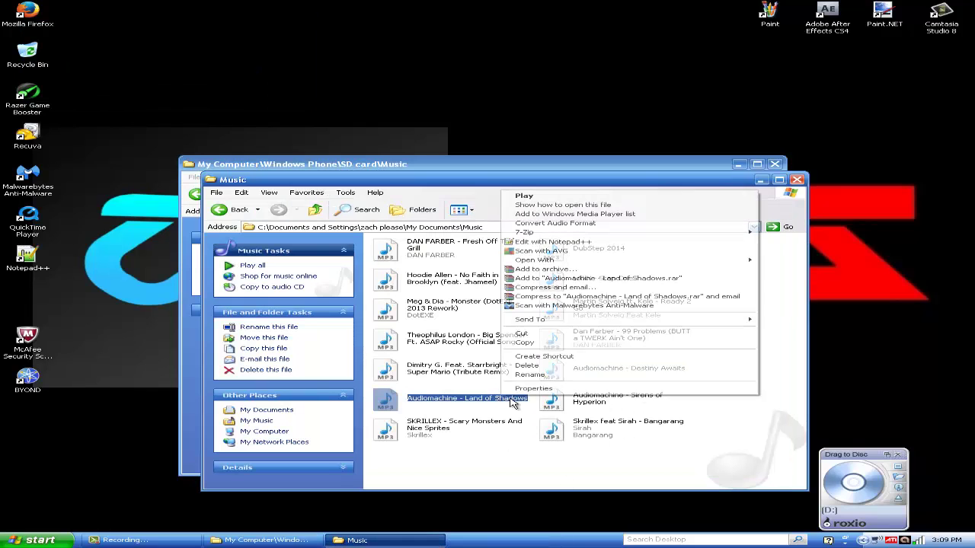
{"action": "left_click", "coordinate": [594, 349]}
{"action": "left_click", "coordinate": [263, 540]}
{"action": "right_click", "coordinate": [623, 343]}
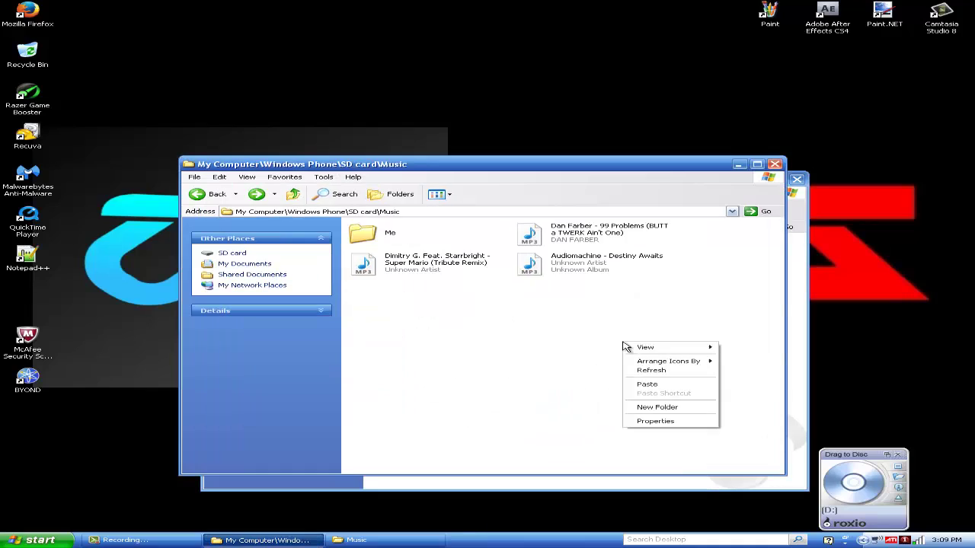
{"action": "left_click", "coordinate": [670, 384]}
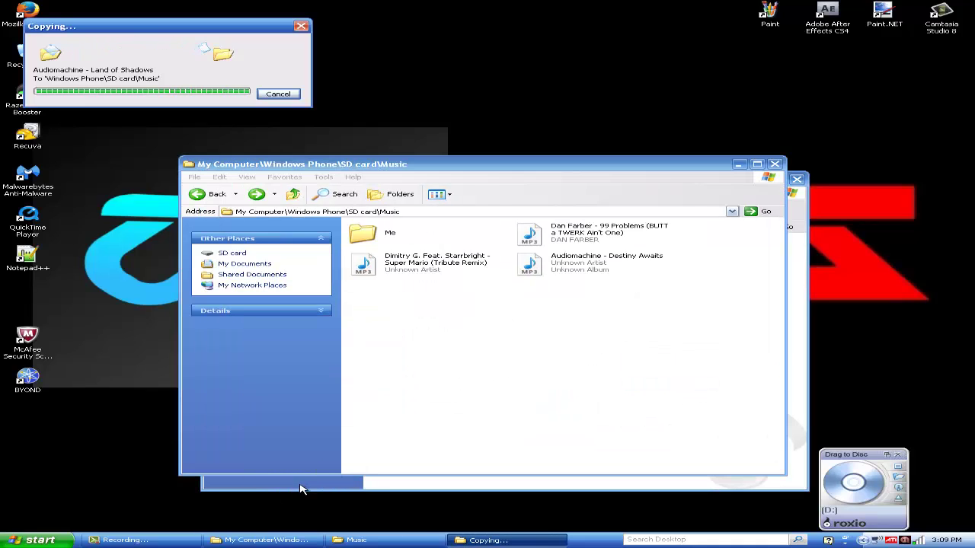
- Copy 'Sirens of Hyperion' and paste it into the SD card Music folder
{"action": "left_click", "coordinate": [357, 540]}
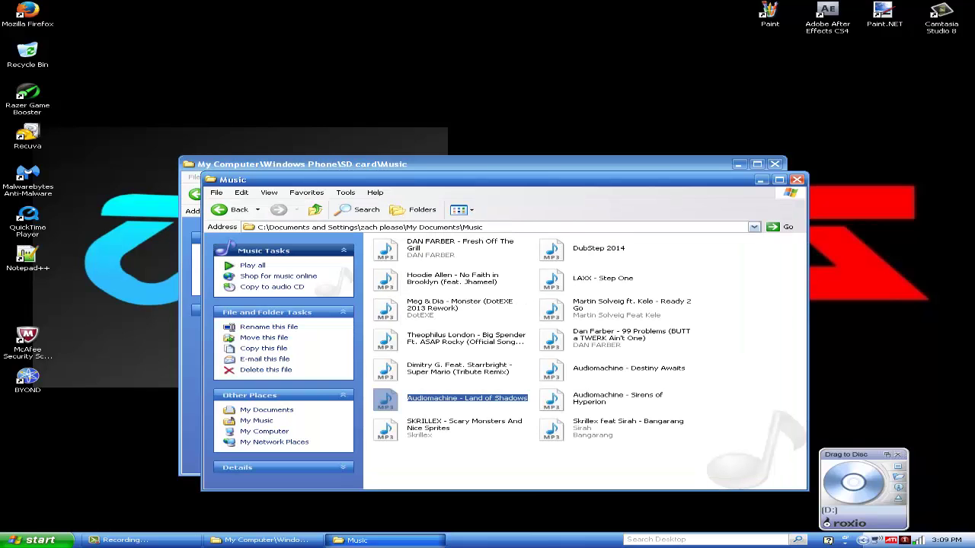
{"action": "right_click", "coordinate": [615, 401]}
{"action": "left_click", "coordinate": [673, 402]}
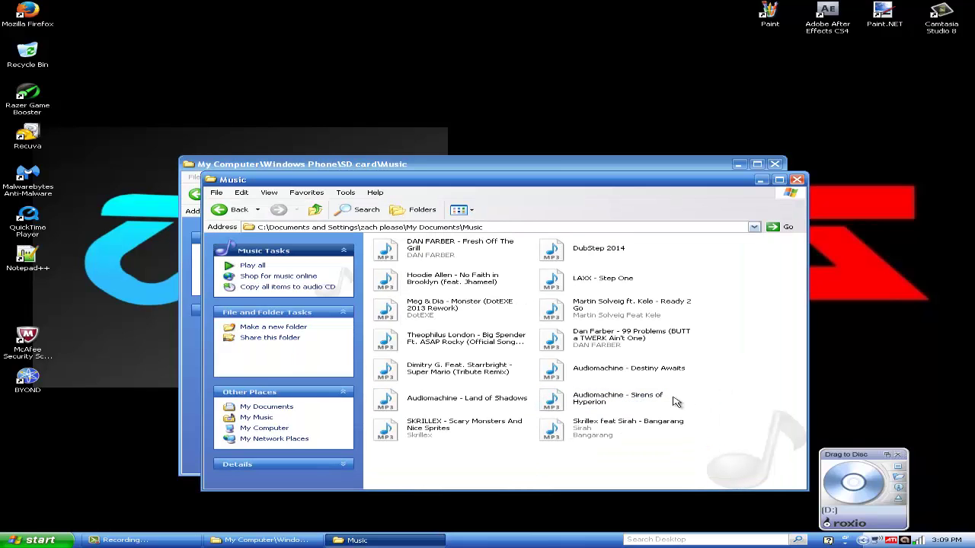
{"action": "left_click", "coordinate": [674, 402]}
{"action": "right_click", "coordinate": [629, 402]}
{"action": "key", "text": "Escape"}
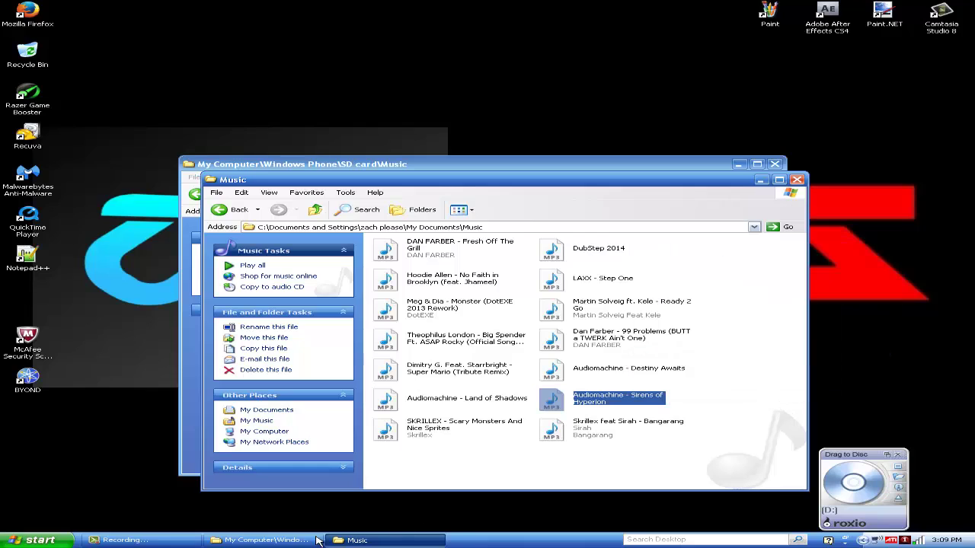
{"action": "left_click", "coordinate": [290, 540]}
{"action": "right_click", "coordinate": [559, 395]}
{"action": "left_click", "coordinate": [607, 439]}
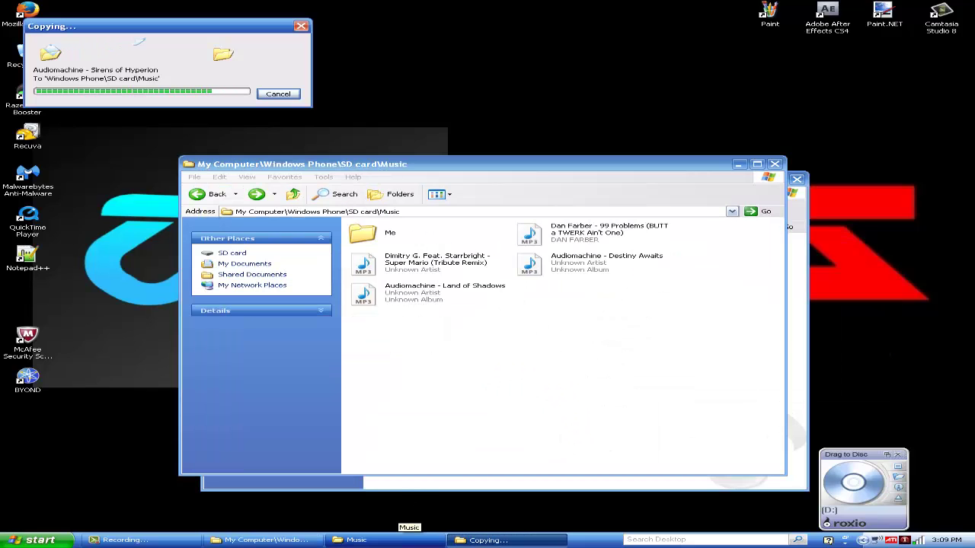
- Copy Skrillex's 'Scary Monsters And Nice Sprites' and paste it onto the SD card
{"action": "left_click", "coordinate": [396, 540]}
{"action": "right_click", "coordinate": [496, 436]}
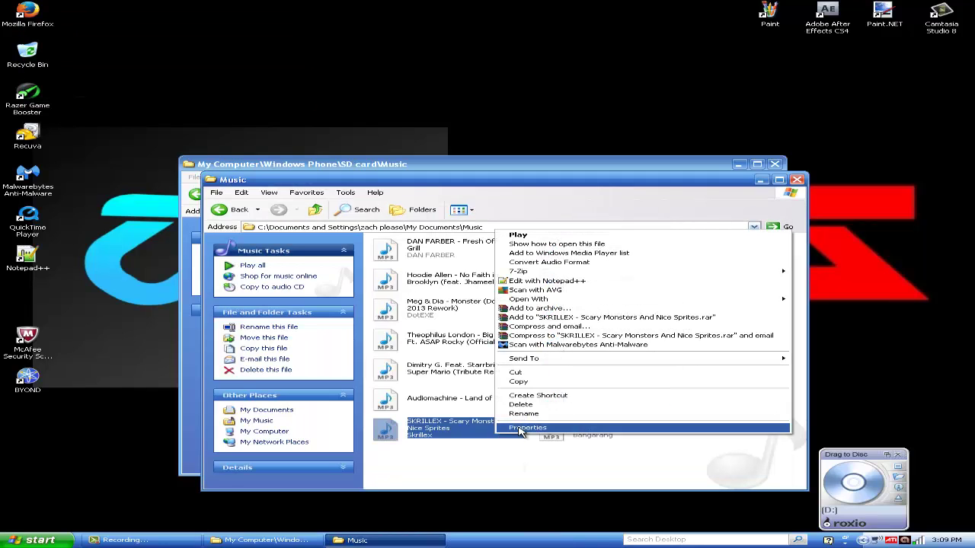
{"action": "left_click", "coordinate": [519, 382]}
{"action": "left_click", "coordinate": [262, 540]}
{"action": "right_click", "coordinate": [555, 412]}
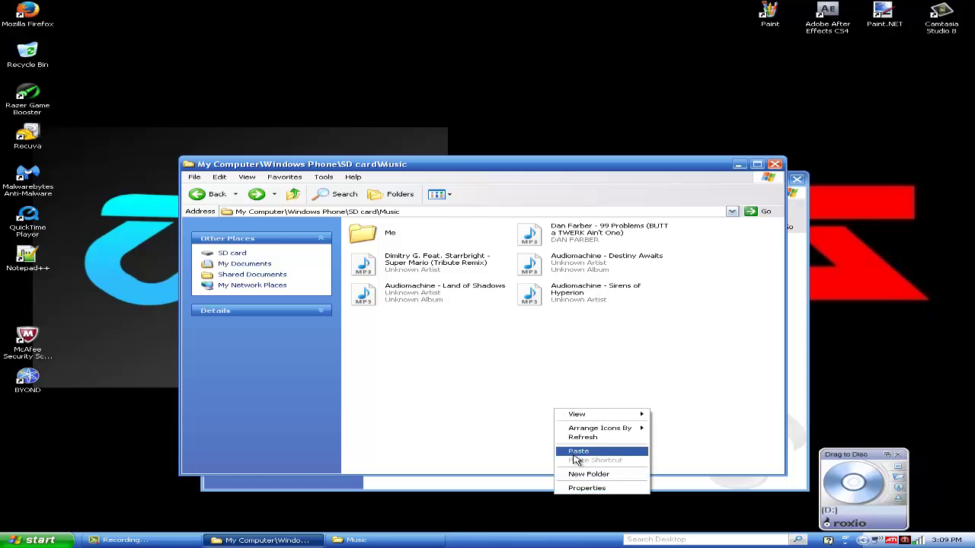
{"action": "left_click", "coordinate": [577, 451]}
- Minimize the local Music window and close the SD card Music window
{"action": "left_click", "coordinate": [355, 540]}
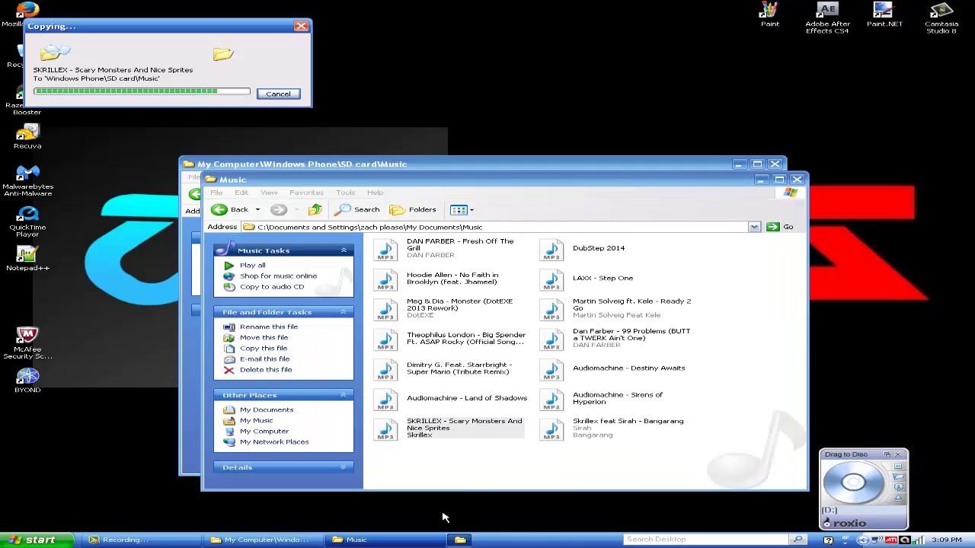
{"action": "right_click", "coordinate": [625, 424]}
{"action": "left_click", "coordinate": [606, 458]}
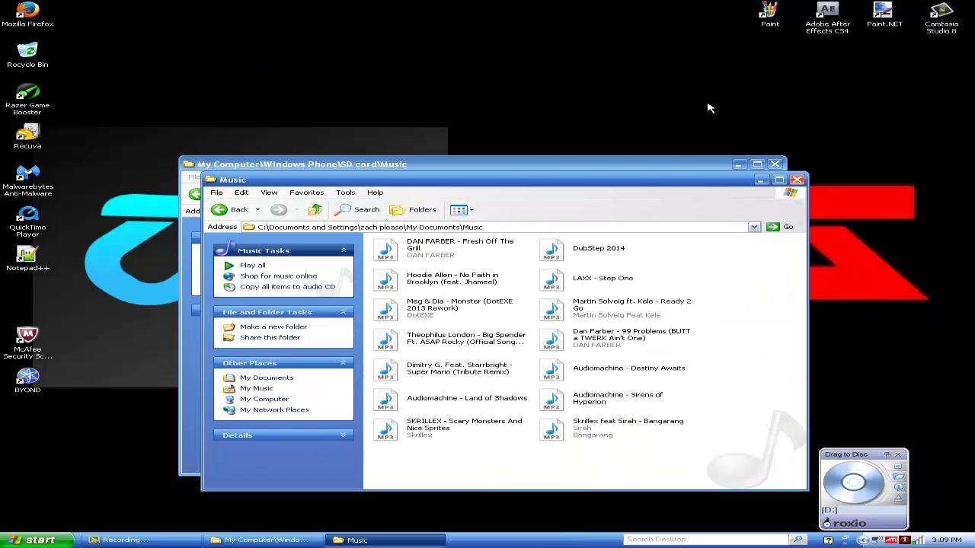
{"action": "left_click", "coordinate": [763, 181]}
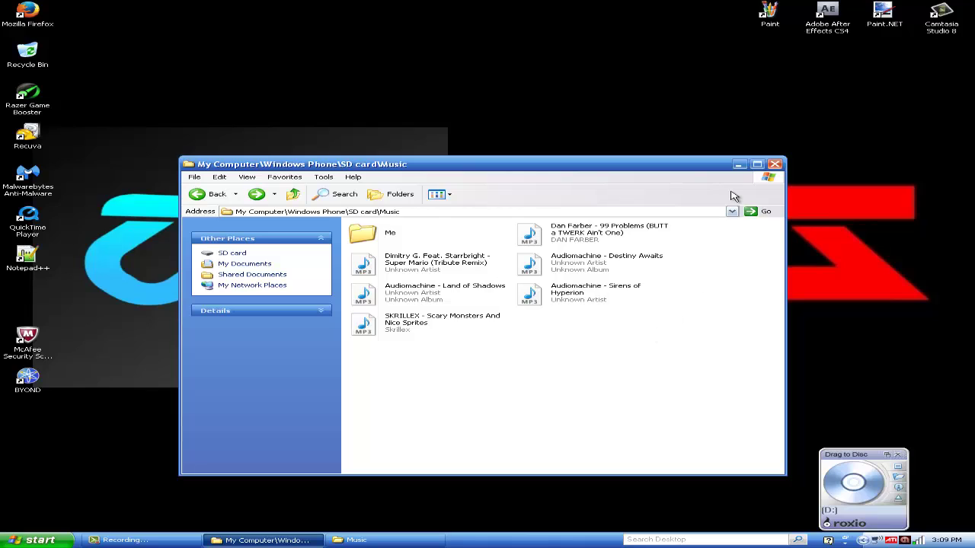
{"action": "left_click", "coordinate": [780, 165]}
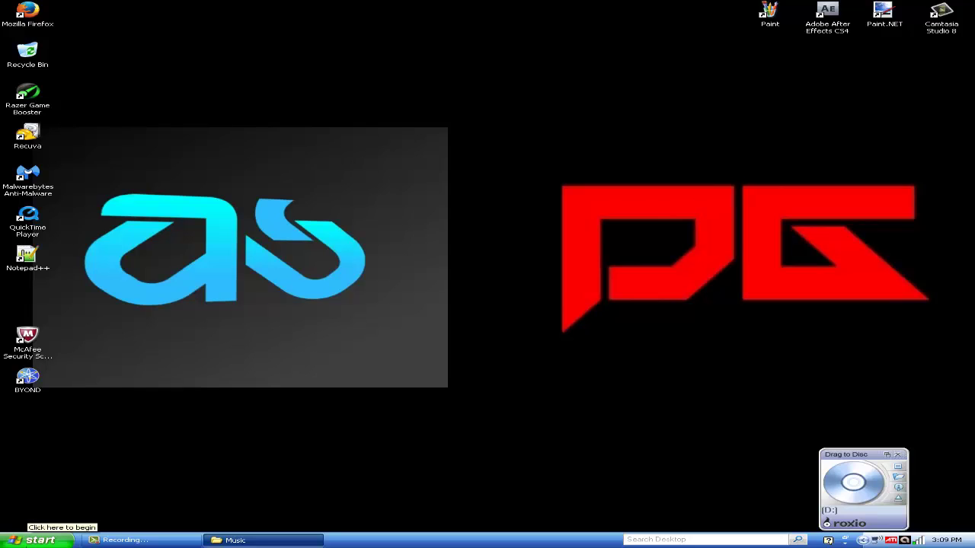
- Restore the local Music window, go back to My Documents, and close that window
{"action": "left_click", "coordinate": [38, 540]}
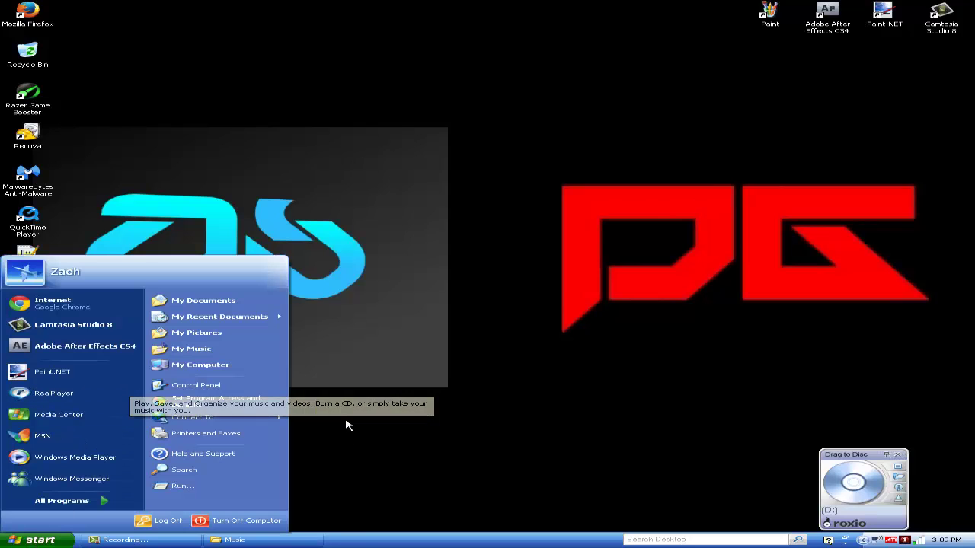
{"action": "left_click", "coordinate": [176, 544]}
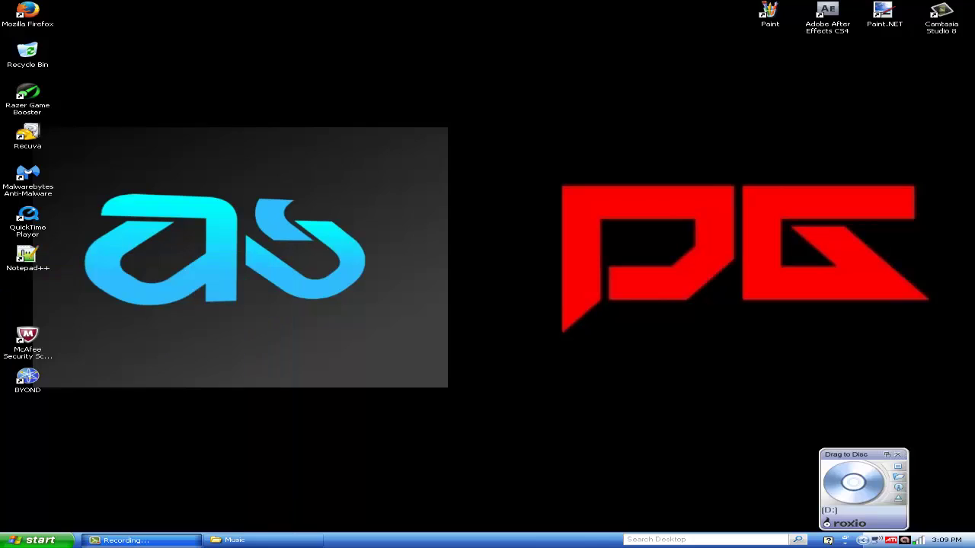
{"action": "left_click", "coordinate": [176, 544]}
{"action": "left_click", "coordinate": [266, 543]}
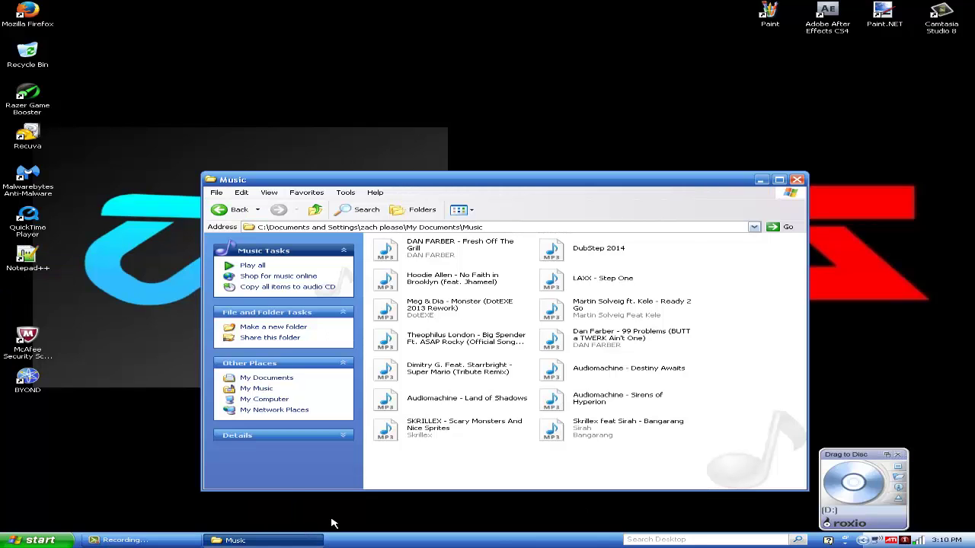
{"action": "left_click", "coordinate": [238, 214]}
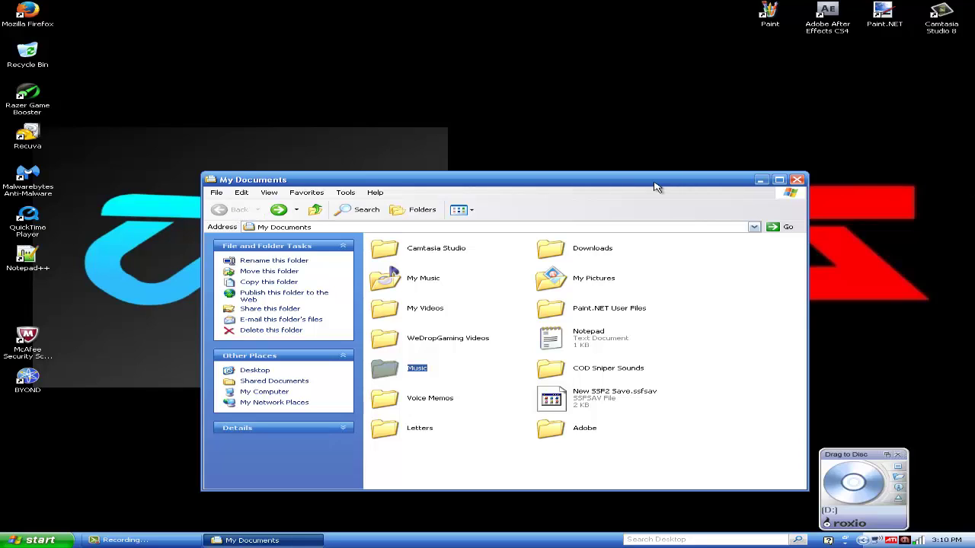
{"action": "left_click", "coordinate": [797, 179]}
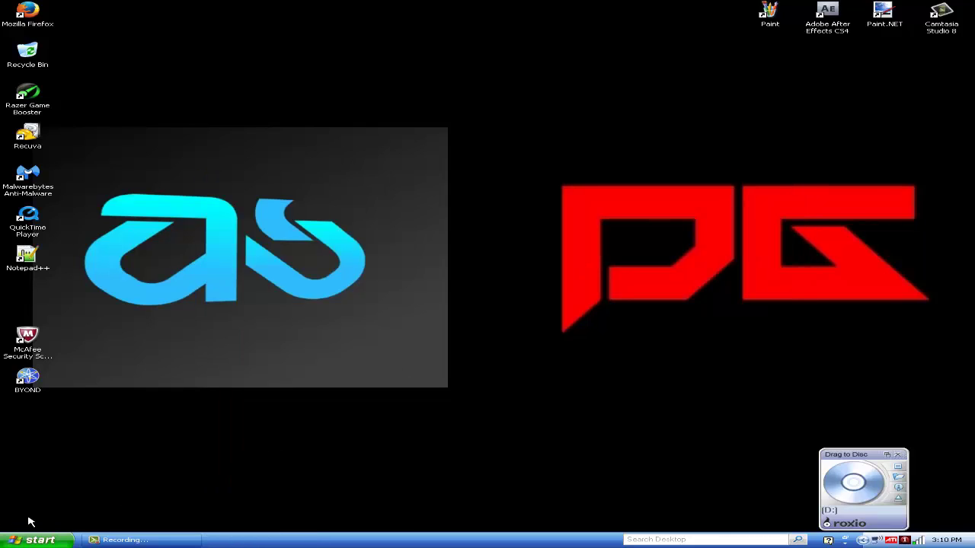
- Open the Windows Phone from My Computer, view its SD card, then close the window
{"action": "left_click", "coordinate": [34, 540]}
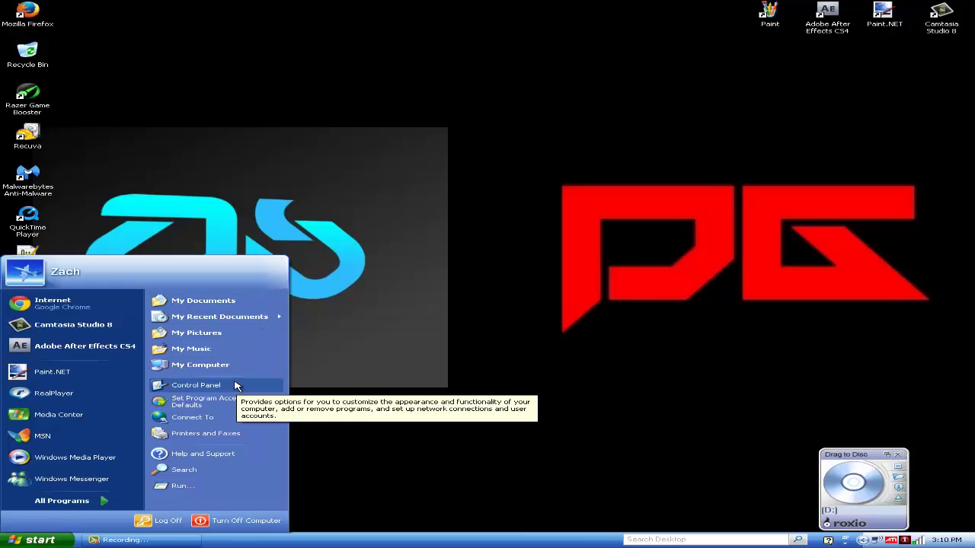
{"action": "left_click", "coordinate": [202, 301]}
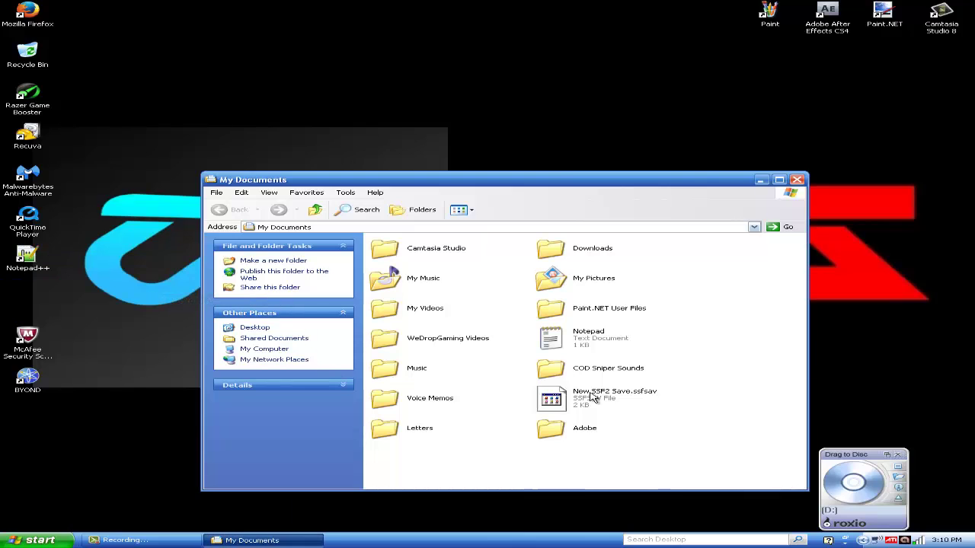
{"action": "left_click", "coordinate": [797, 181]}
{"action": "left_click", "coordinate": [34, 540]}
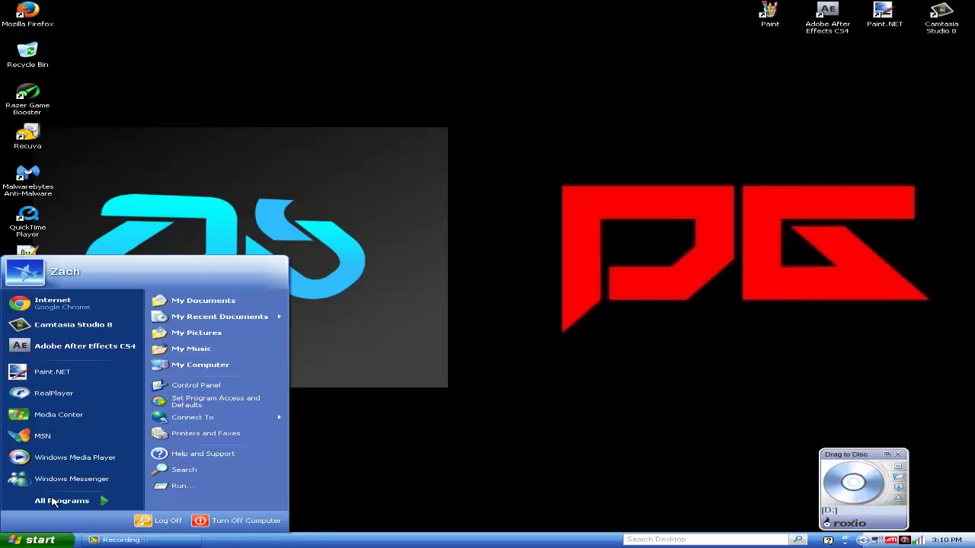
{"action": "left_click", "coordinate": [242, 365]}
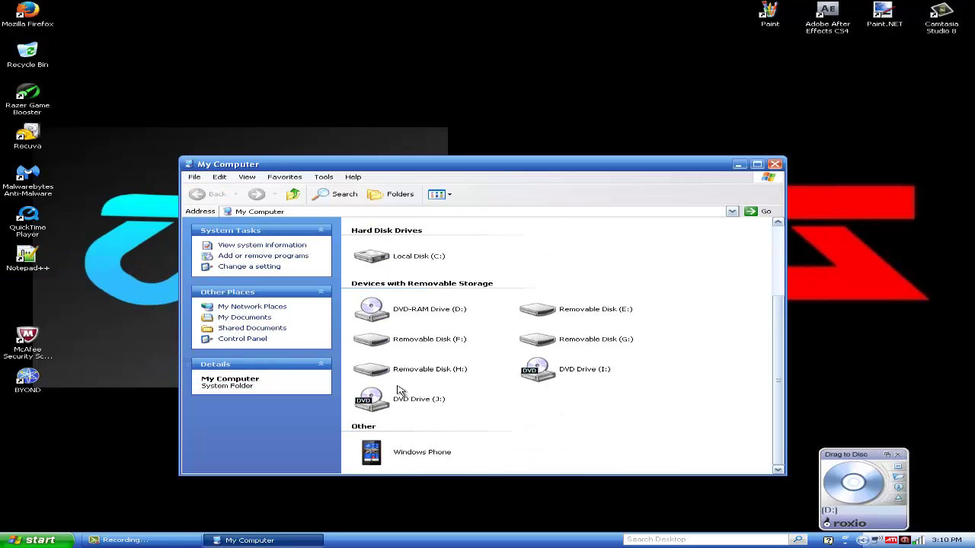
{"action": "double_click", "coordinate": [408, 457]}
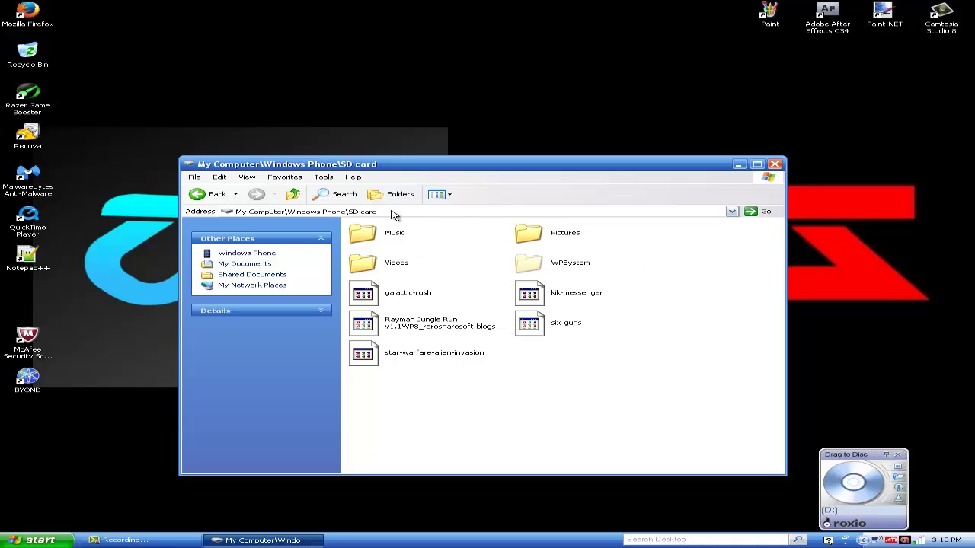
{"action": "left_click", "coordinate": [215, 194]}
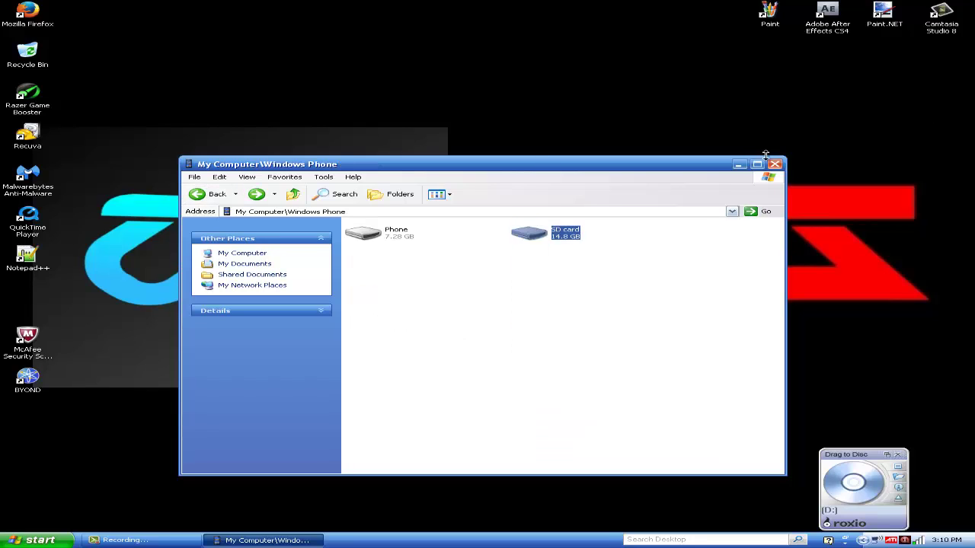
{"action": "left_click", "coordinate": [776, 165]}
- Open and close My Documents again, then bring up the Start menu
{"action": "left_click", "coordinate": [35, 540]}
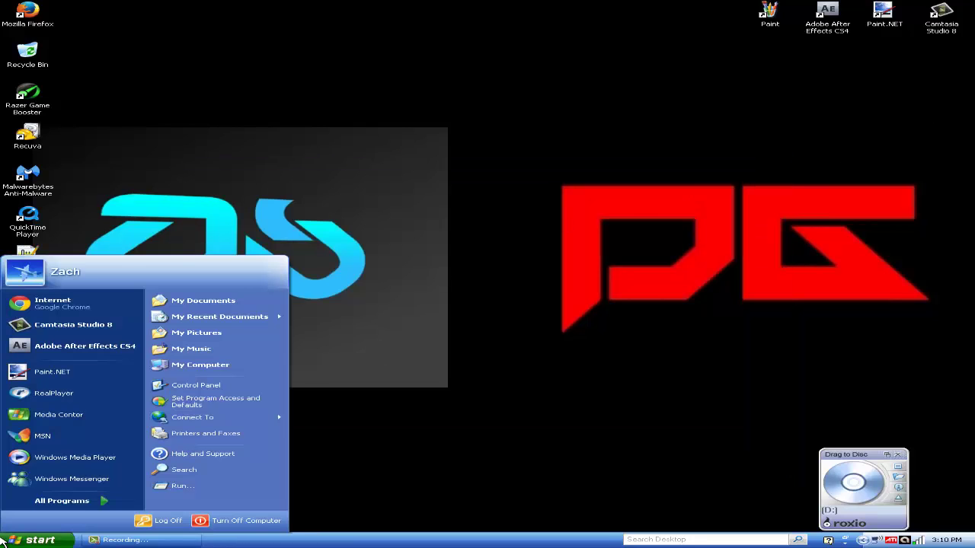
{"action": "left_click", "coordinate": [229, 300]}
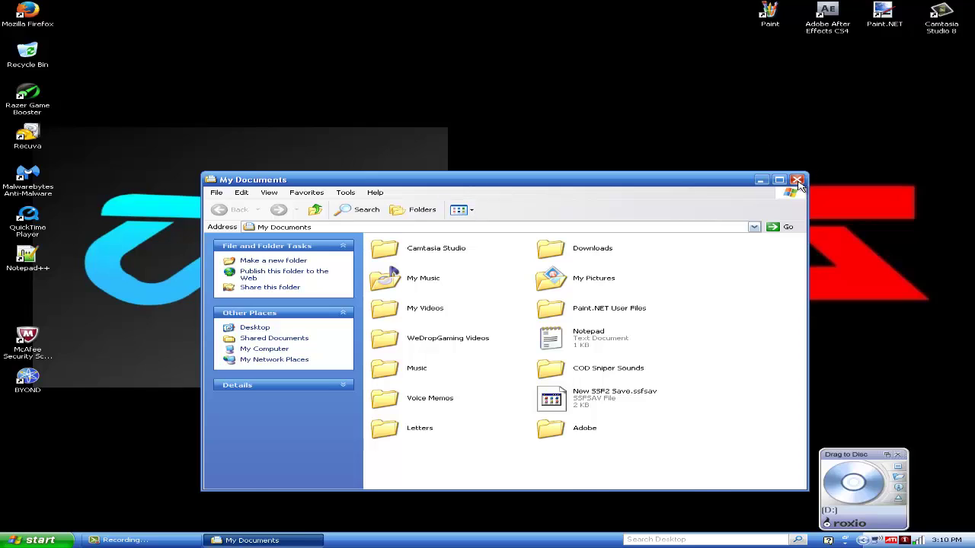
{"action": "left_click", "coordinate": [797, 180]}
{"action": "key", "text": "super"}
- Search 'windows phone store' in Chrome and open the Windows Phone Apps+Games Store result
{"action": "left_click", "coordinate": [65, 302]}
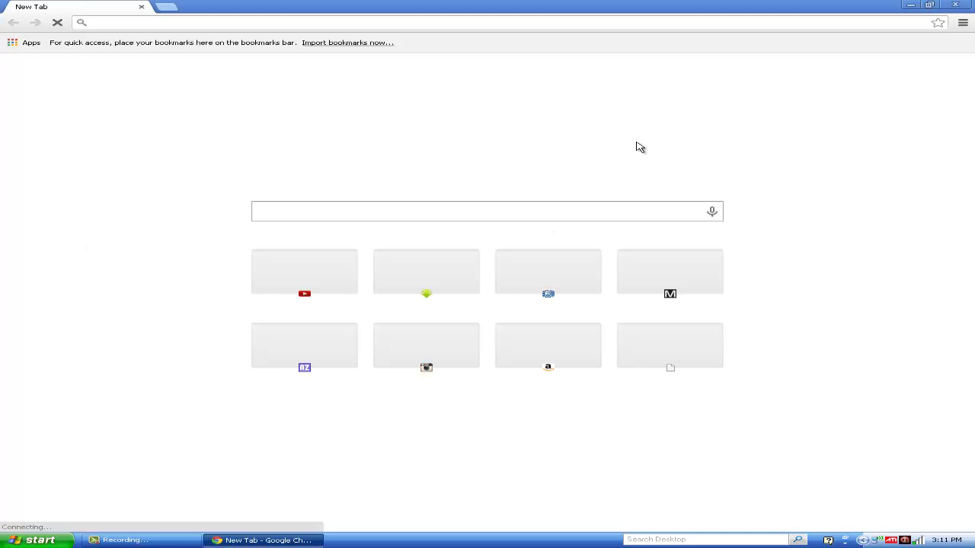
{"action": "type", "text": "windows"}
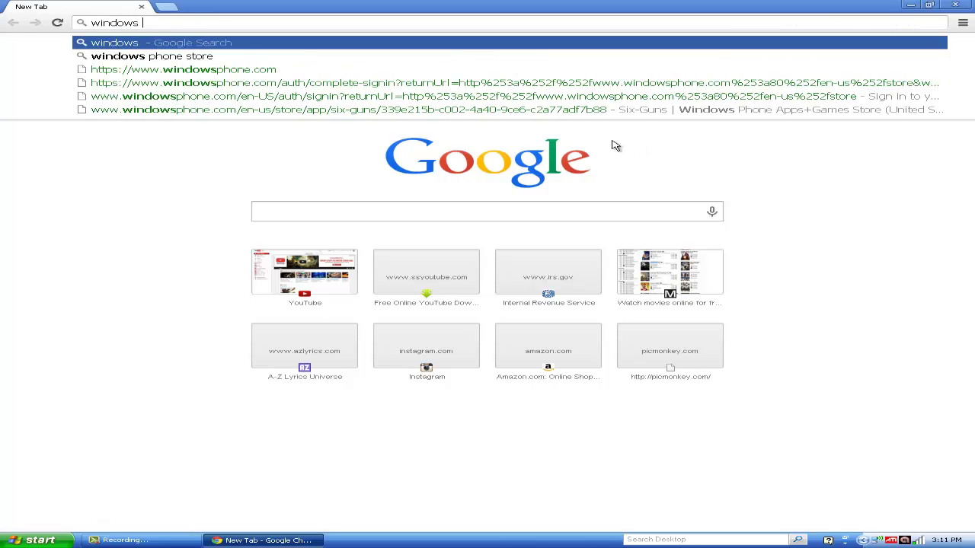
{"action": "key", "text": "Down"}
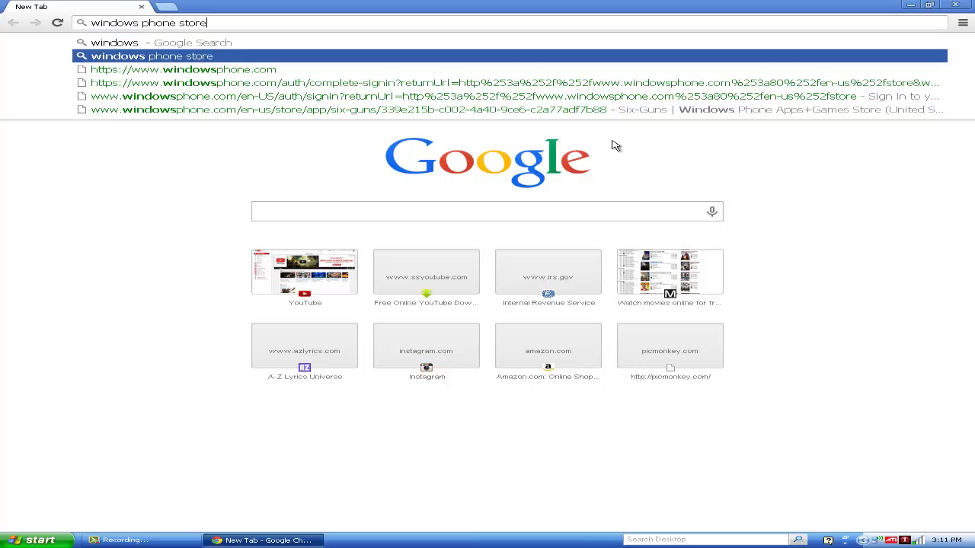
{"action": "key", "text": "Return"}
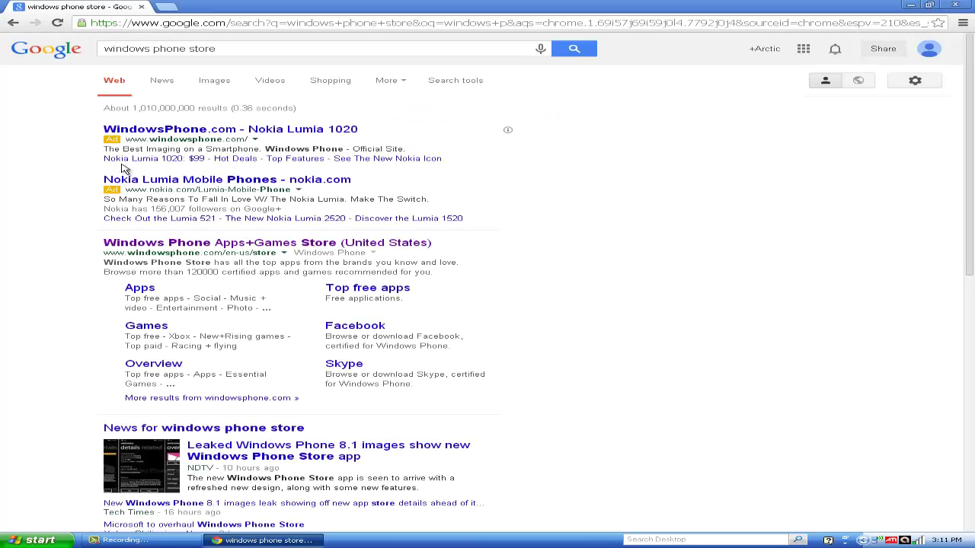
{"action": "left_click", "coordinate": [350, 243]}
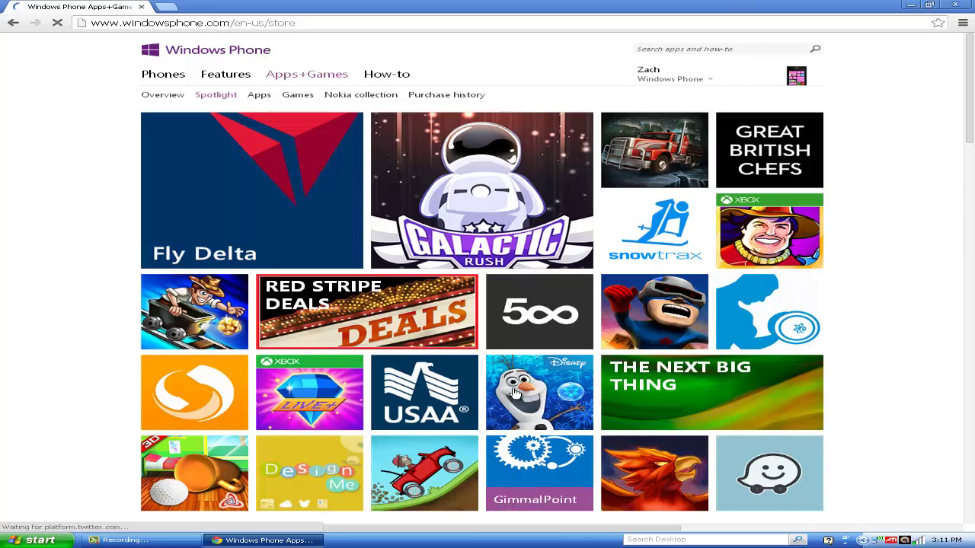
- Start the manual hill-climb-racing.xap download from the Hill Climb Racing page
{"action": "scroll", "coordinate": [595, 344], "scroll_direction": "down", "scroll_amount": 2}
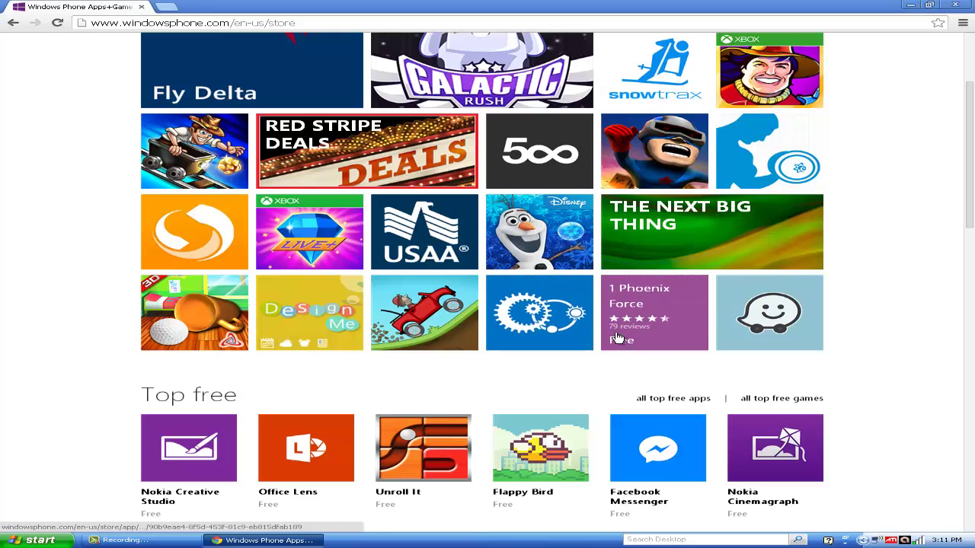
{"action": "scroll", "coordinate": [617, 338], "scroll_direction": "down", "scroll_amount": 2}
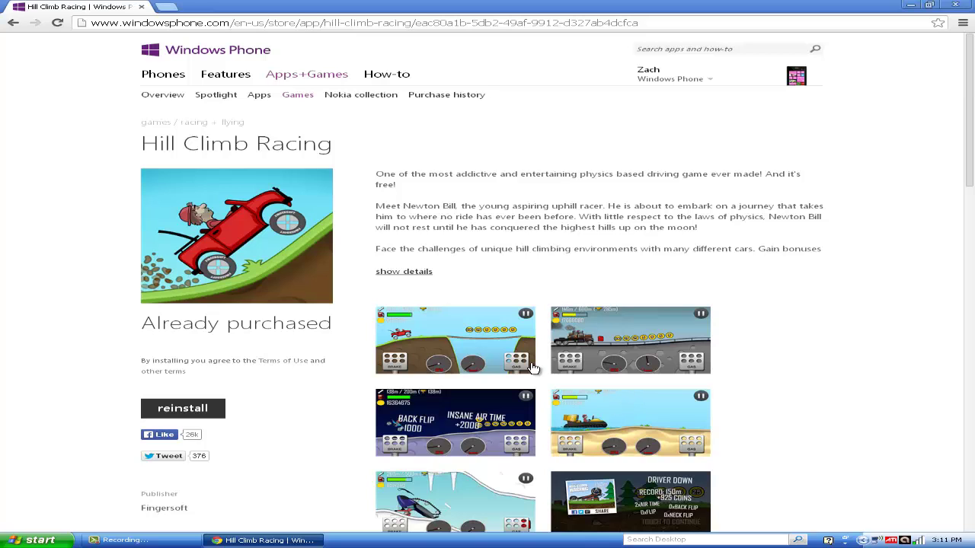
{"action": "scroll", "coordinate": [113, 365], "scroll_direction": "down", "scroll_amount": 6}
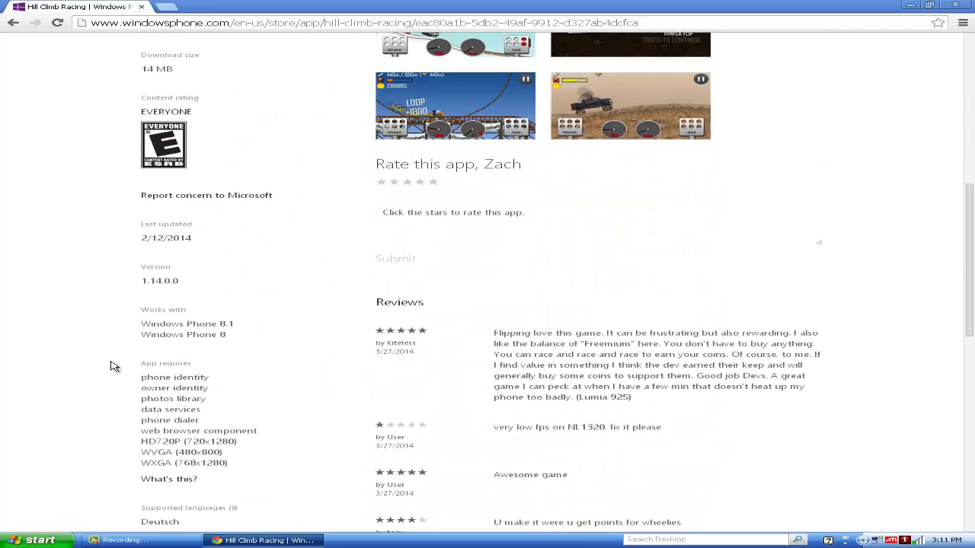
{"action": "scroll", "coordinate": [111, 367], "scroll_direction": "down", "scroll_amount": 5}
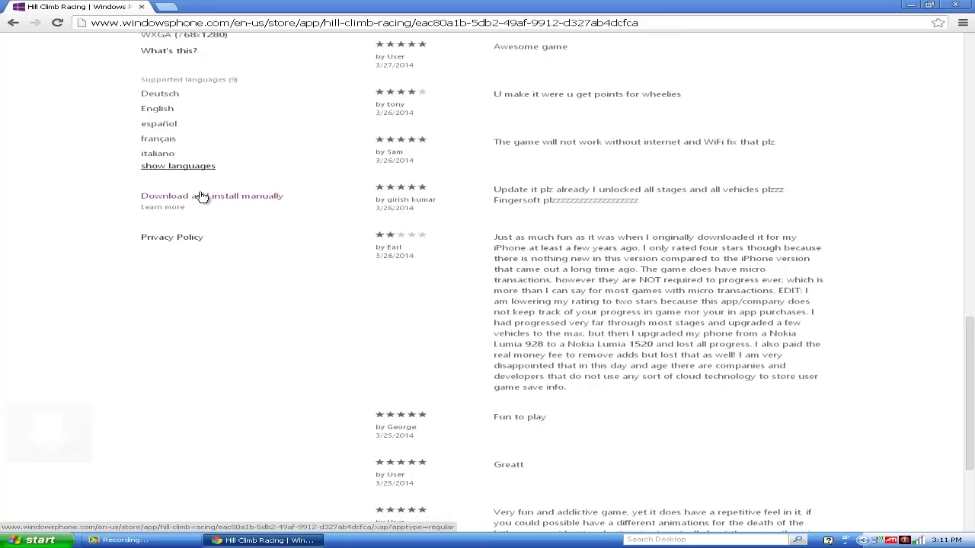
{"action": "left_click", "coordinate": [202, 196]}
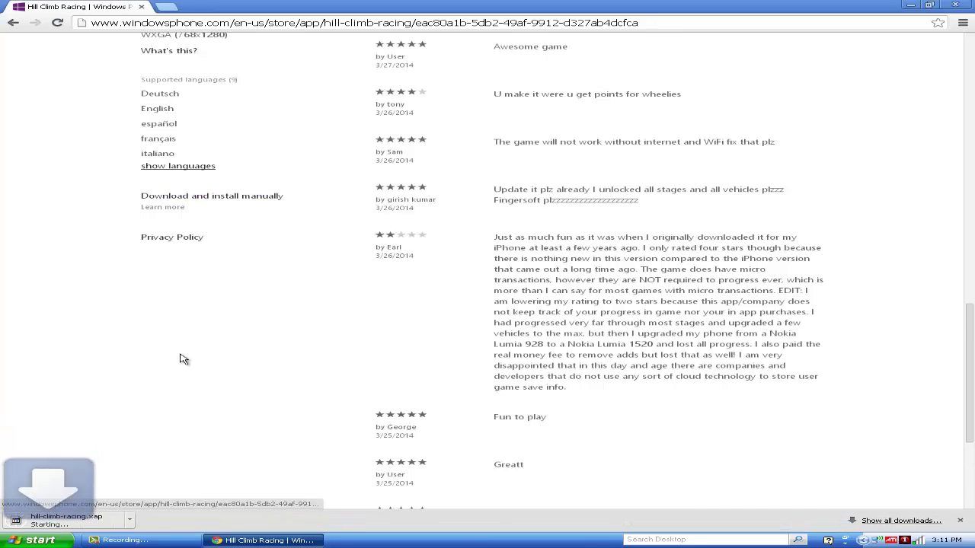
- Cancel the hill-climb-racing.xap download and close the downloads bar
{"action": "right_click", "coordinate": [131, 525]}
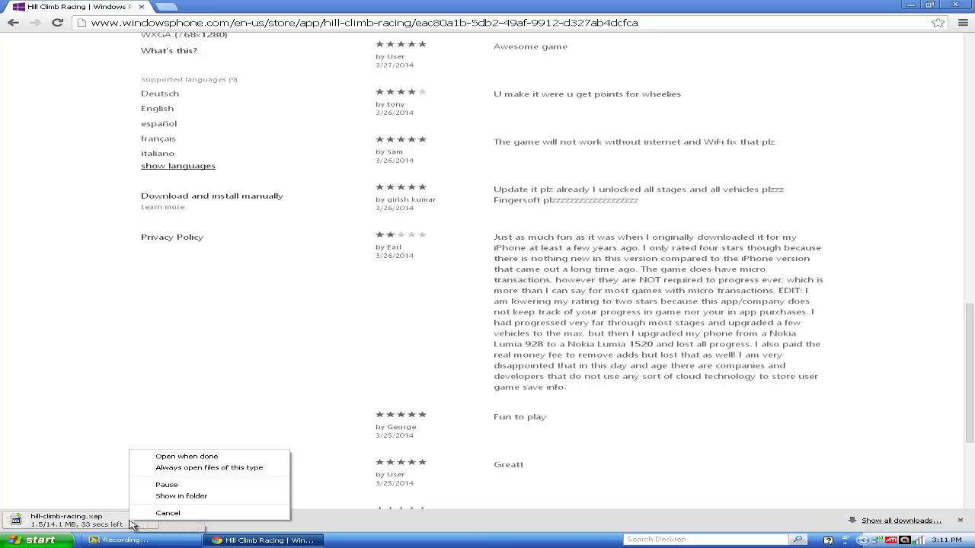
{"action": "left_click", "coordinate": [200, 514]}
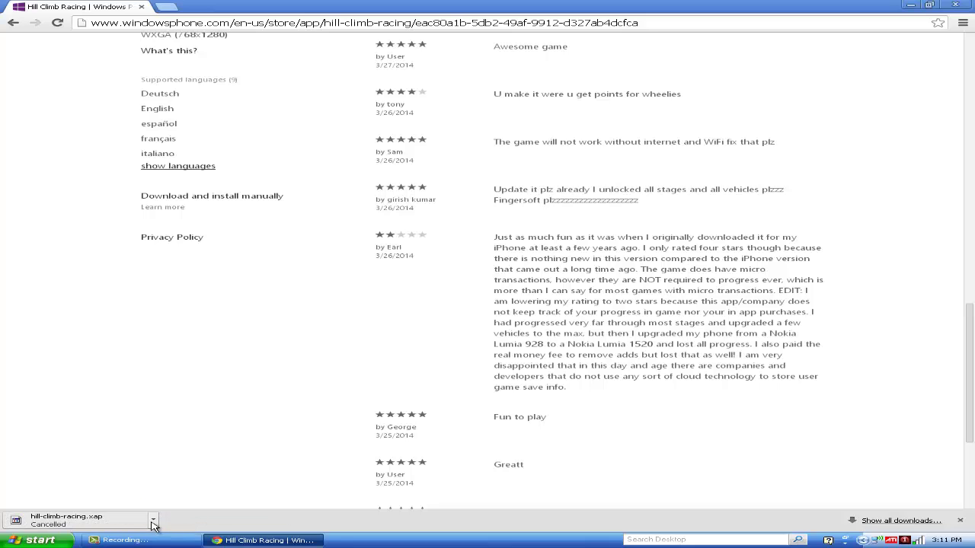
{"action": "left_click", "coordinate": [961, 523]}
{"action": "scroll", "coordinate": [373, 249], "scroll_direction": "up", "scroll_amount": 3}
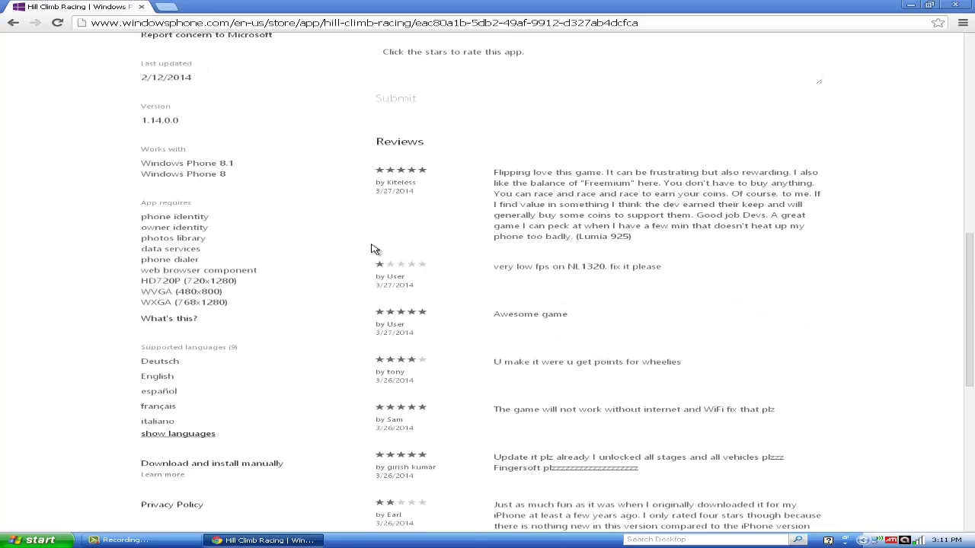
- Browse the Downloads folder in My Documents, then close it
{"action": "left_click", "coordinate": [40, 540]}
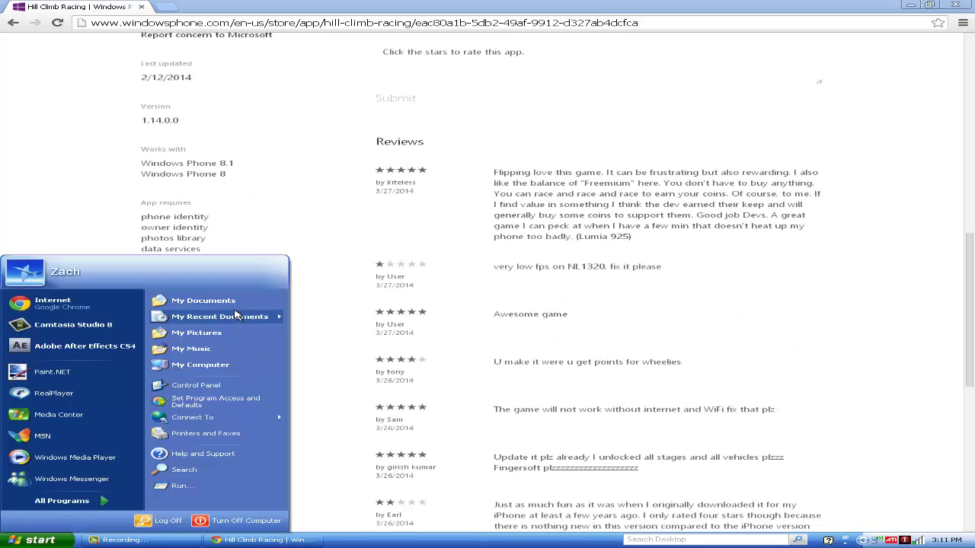
{"action": "left_click", "coordinate": [202, 300]}
{"action": "double_click", "coordinate": [577, 257]}
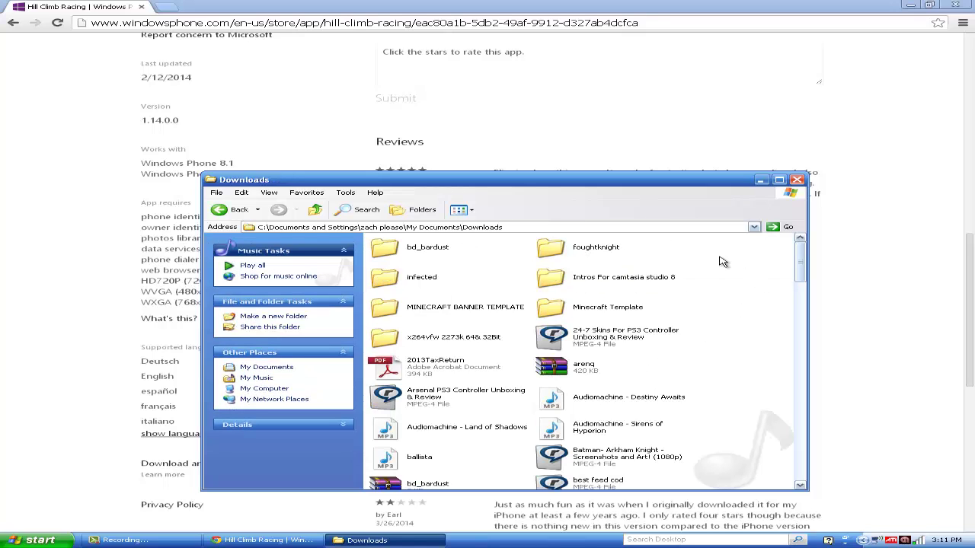
{"action": "left_click_drag", "start_coordinate": [800, 261], "coordinate": [787, 466]}
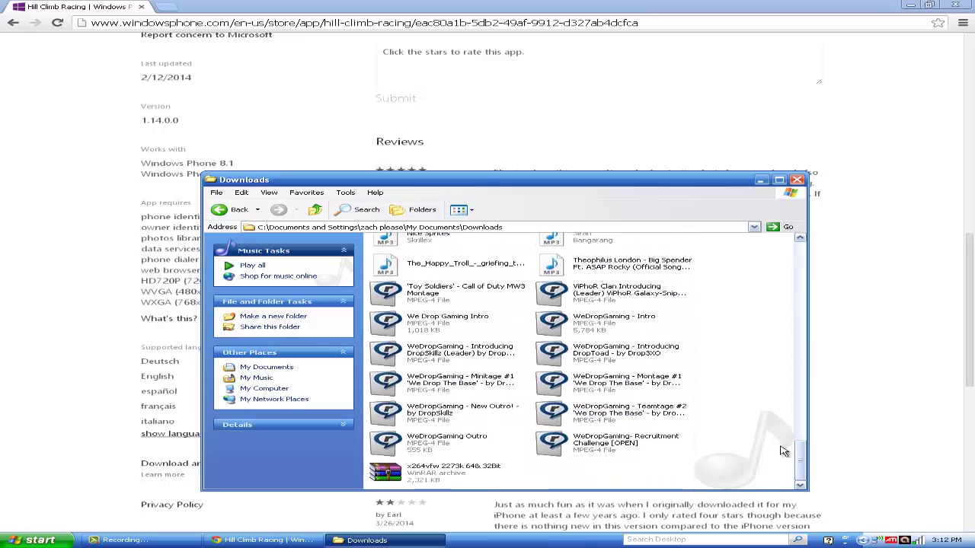
{"action": "left_click", "coordinate": [798, 180]}
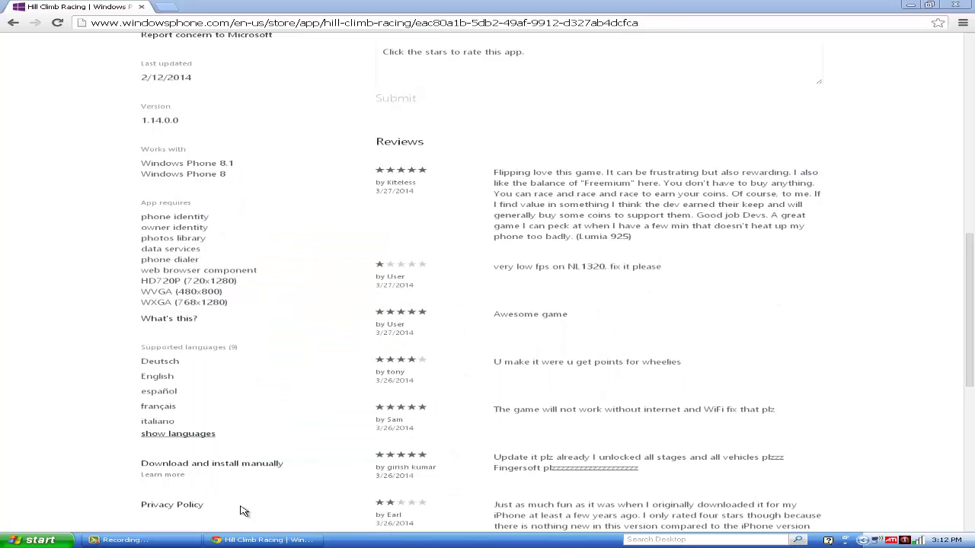
- Reopen My Documents and inspect the New SSF2 Save.ssfsav file's context menu without choosing anything
{"action": "left_click", "coordinate": [31, 540]}
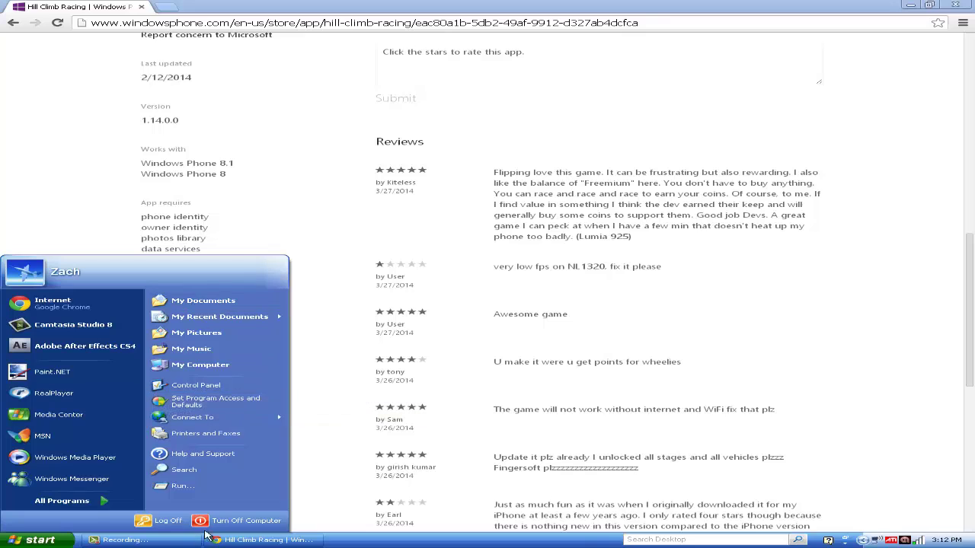
{"action": "left_click", "coordinate": [201, 300]}
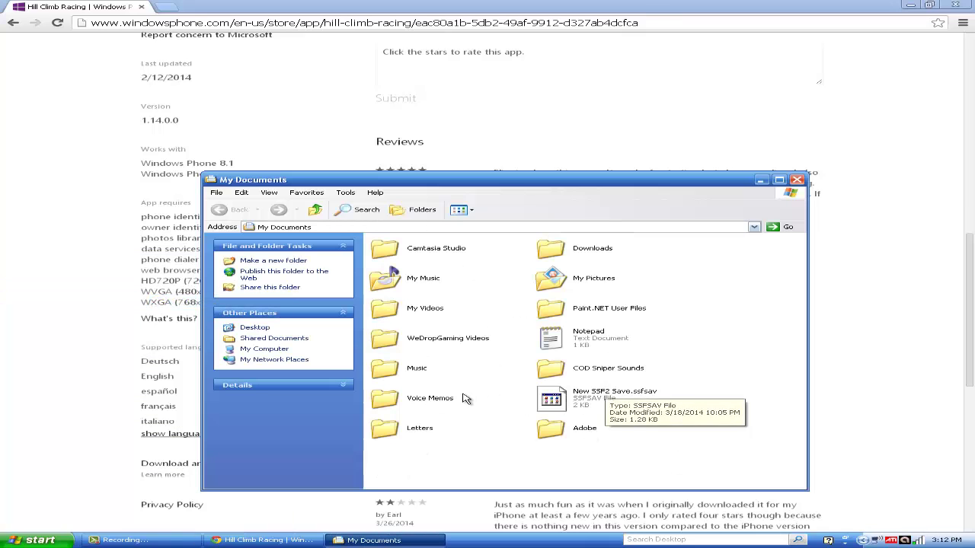
{"action": "right_click", "coordinate": [582, 408]}
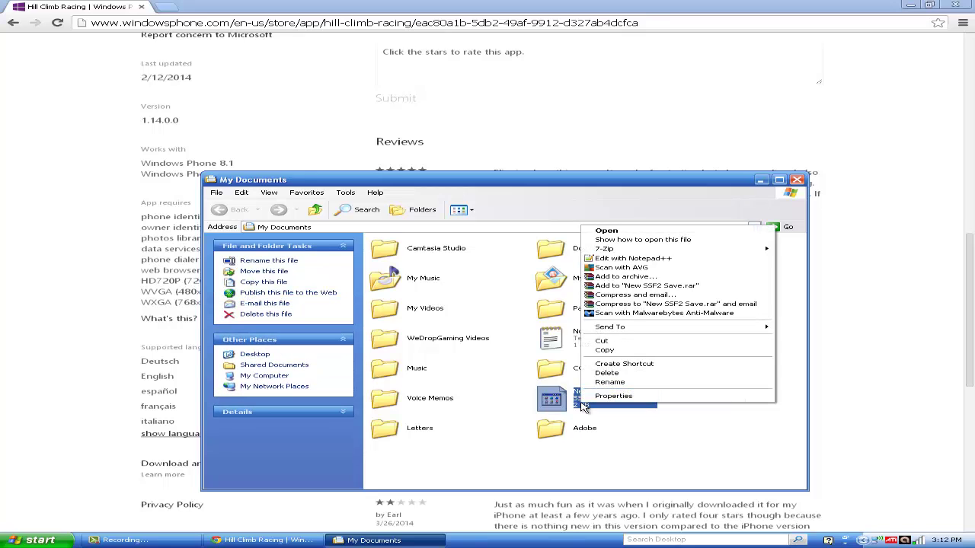
{"action": "left_click", "coordinate": [641, 443]}
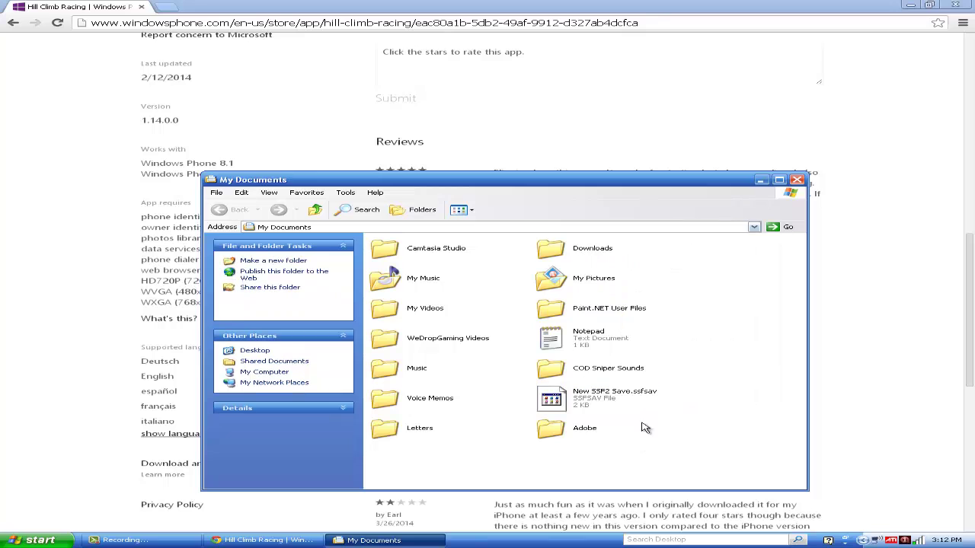
- Close My Documents and open the Windows Phone's SD card through My Computer
{"action": "left_click", "coordinate": [797, 180]}
{"action": "left_click", "coordinate": [37, 540]}
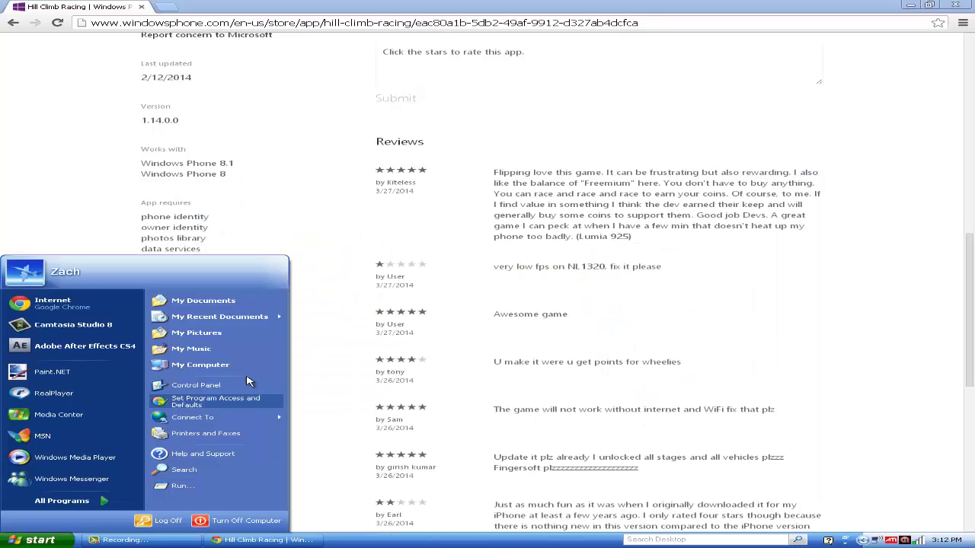
{"action": "left_click", "coordinate": [251, 365]}
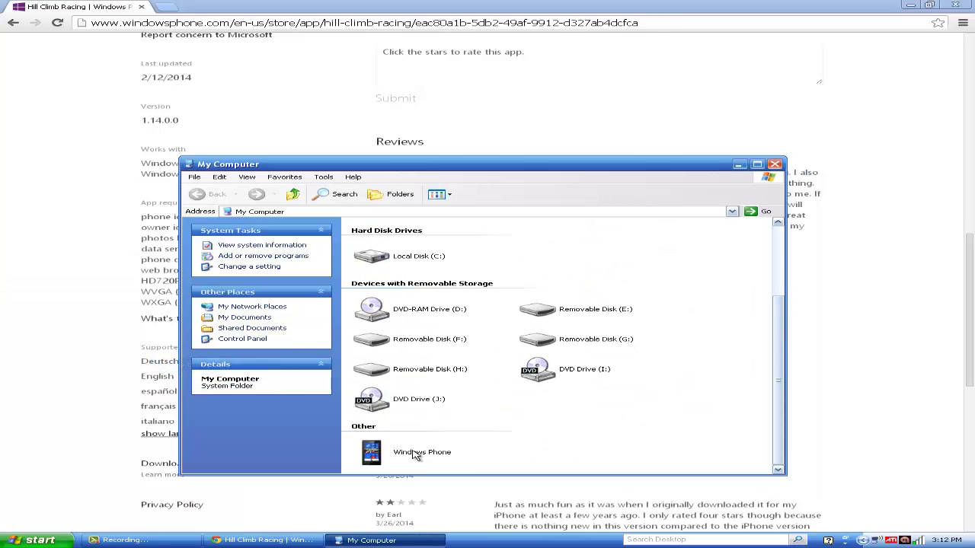
{"action": "double_click", "coordinate": [415, 455]}
{"action": "double_click", "coordinate": [549, 233]}
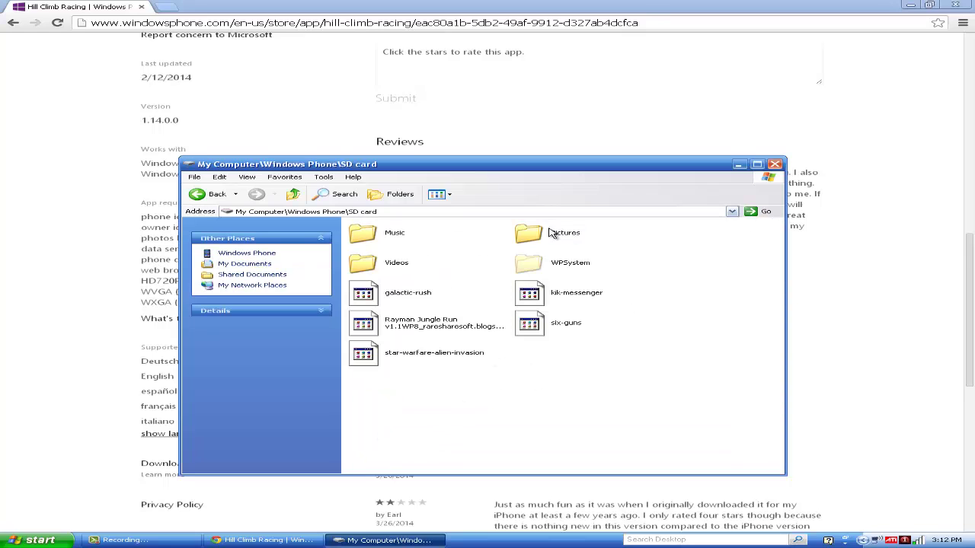
- View the SD card folder's context menu, close the window, and scroll the Hill Climb Racing page to the top
{"action": "right_click", "coordinate": [503, 410]}
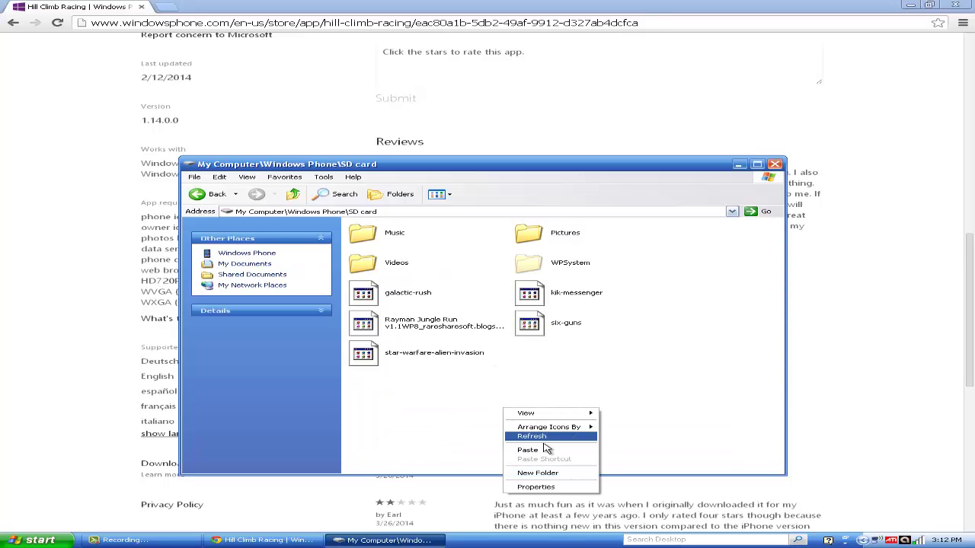
{"action": "left_click", "coordinate": [464, 395]}
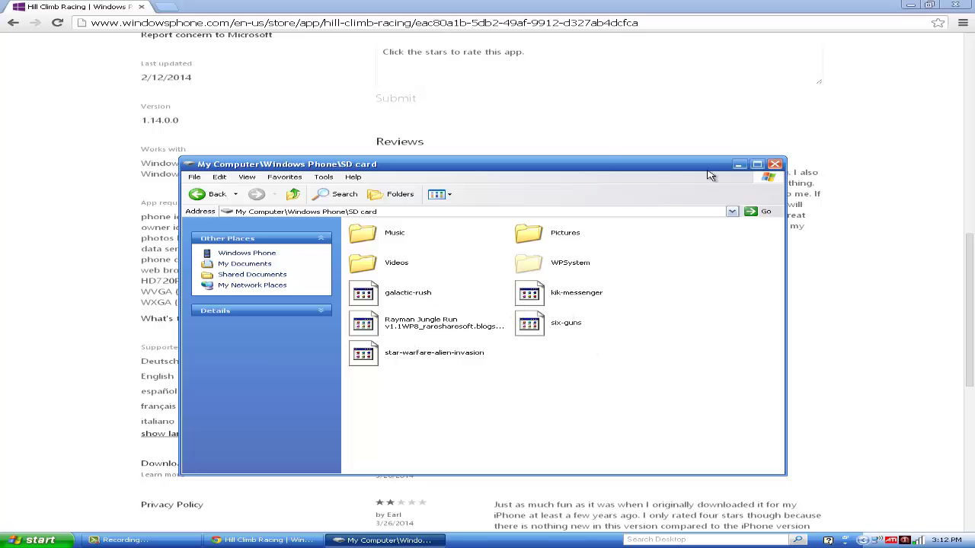
{"action": "left_click", "coordinate": [774, 164]}
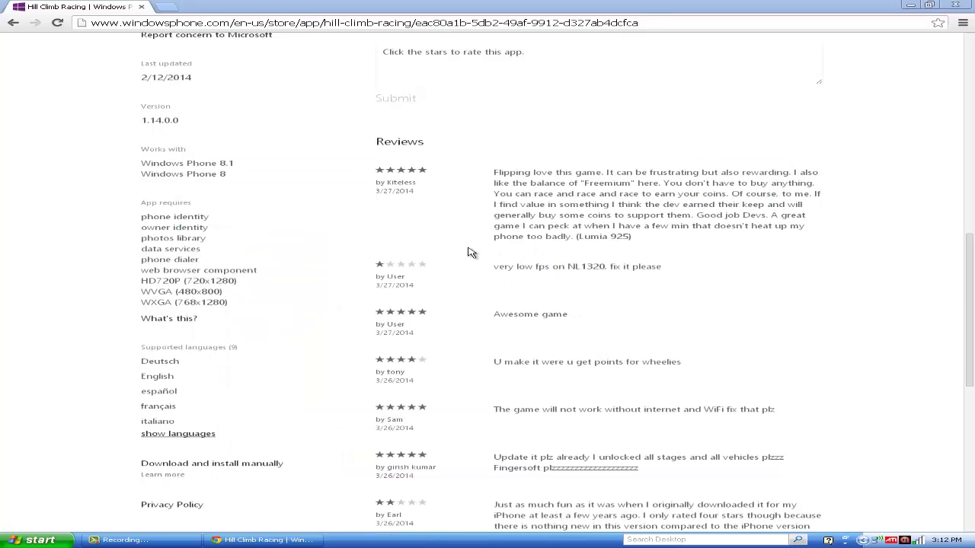
{"action": "scroll", "coordinate": [61, 118], "scroll_direction": "up", "scroll_amount": 9}
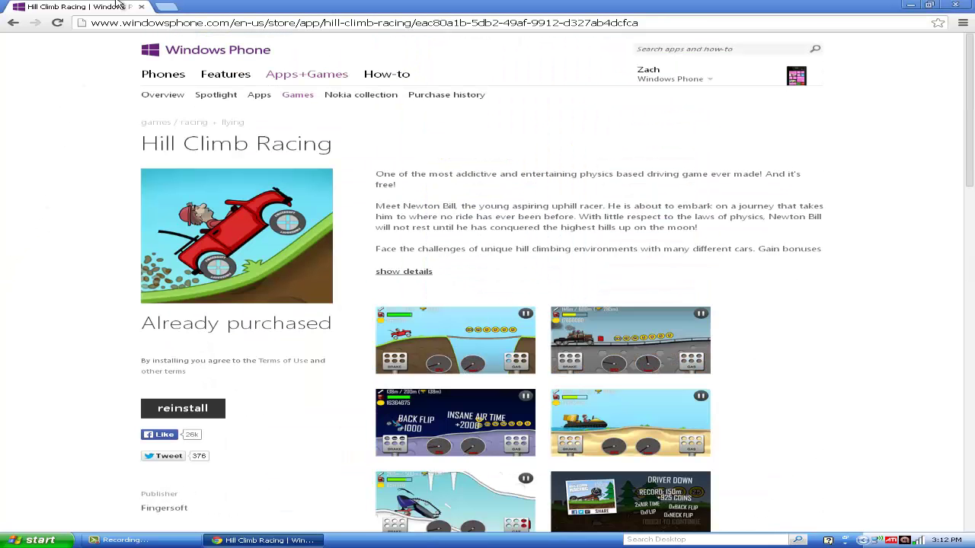